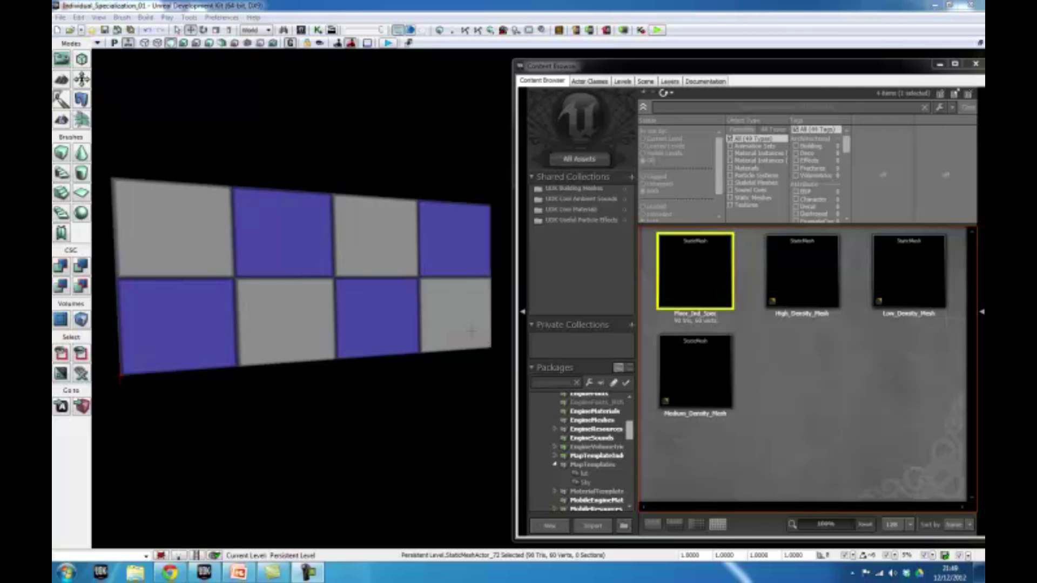
Step: Open the Floor_Ind_Spec static mesh for inspection and display it in wireframe to examine its vertex layout
{"action": "mouse_move", "coordinate": [412, 333]}
{"action": "left_mouse_down"}
{"action": "mouse_move", "coordinate": [394, 354]}
{"action": "mouse_move", "coordinate": [406, 349]}
{"action": "left_mouse_up"}
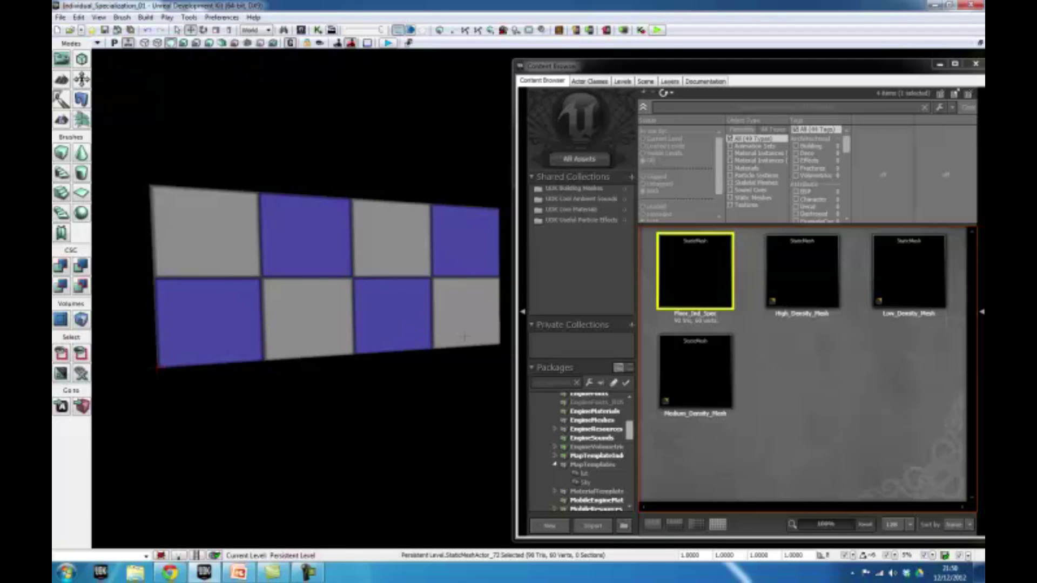
{"action": "double_click", "coordinate": [693, 272]}
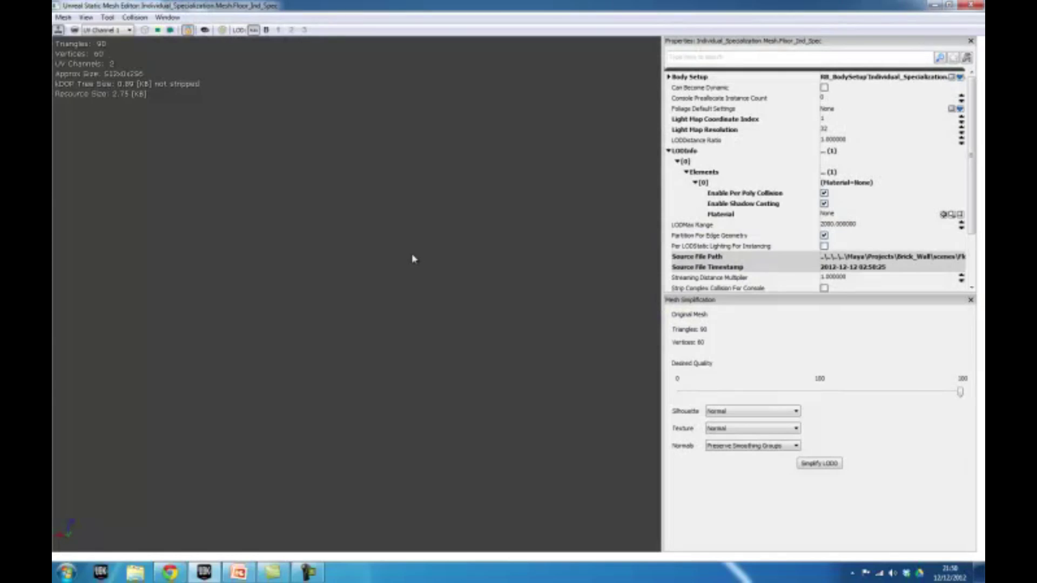
{"action": "left_click_drag", "start_coordinate": [548, 45], "coordinate": [115, 365]}
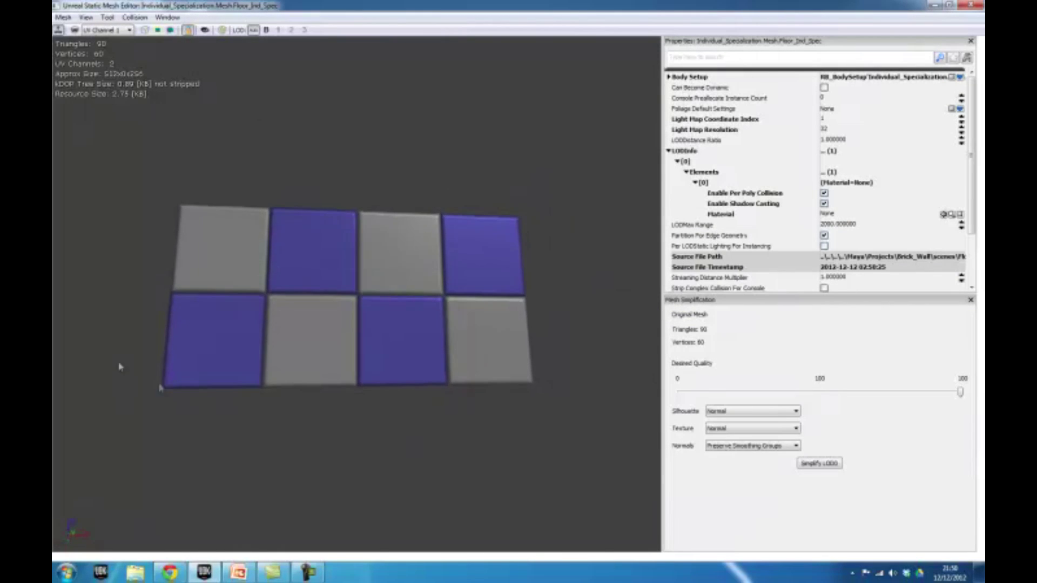
{"action": "left_click", "coordinate": [86, 17]}
{"action": "left_click", "coordinate": [100, 60]}
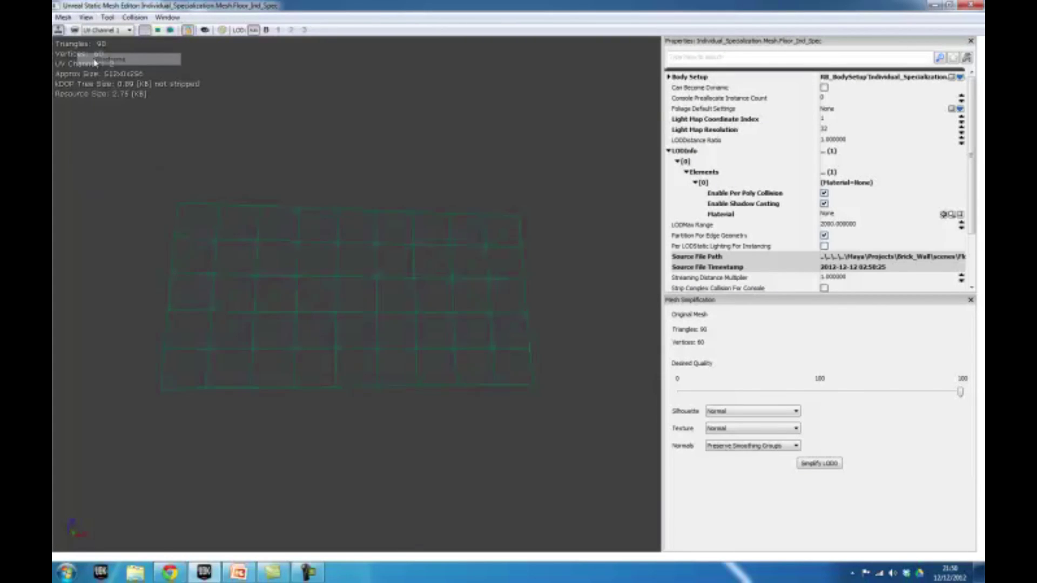
{"action": "left_click_drag", "start_coordinate": [96, 207], "coordinate": [112, 196]}
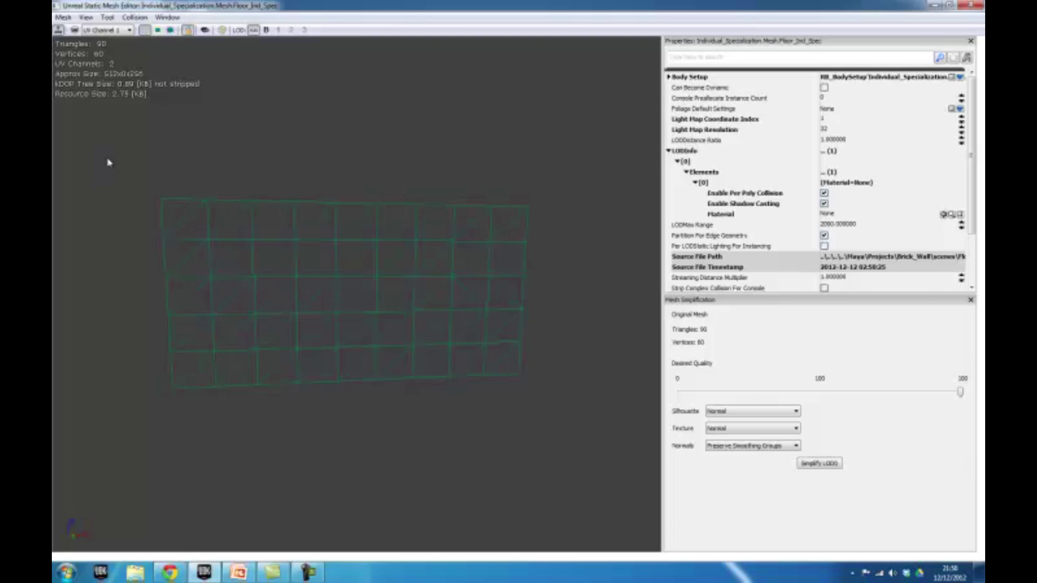
Step: Turn off the wireframe display of the floor mesh and view its shaded surface
{"action": "left_click", "coordinate": [86, 17]}
{"action": "left_click", "coordinate": [109, 59]}
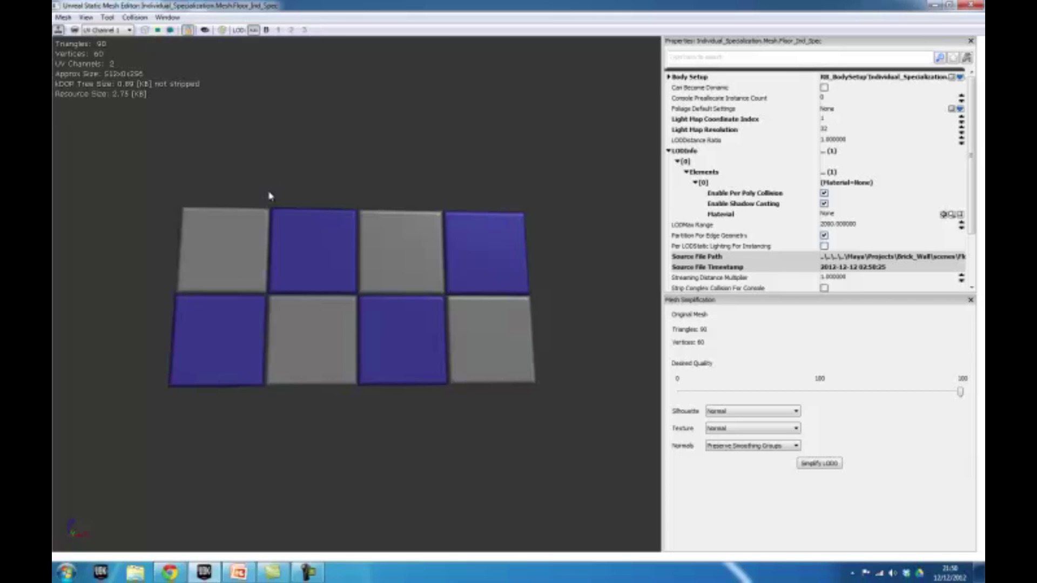
{"action": "left_click_drag", "start_coordinate": [275, 189], "coordinate": [307, 172]}
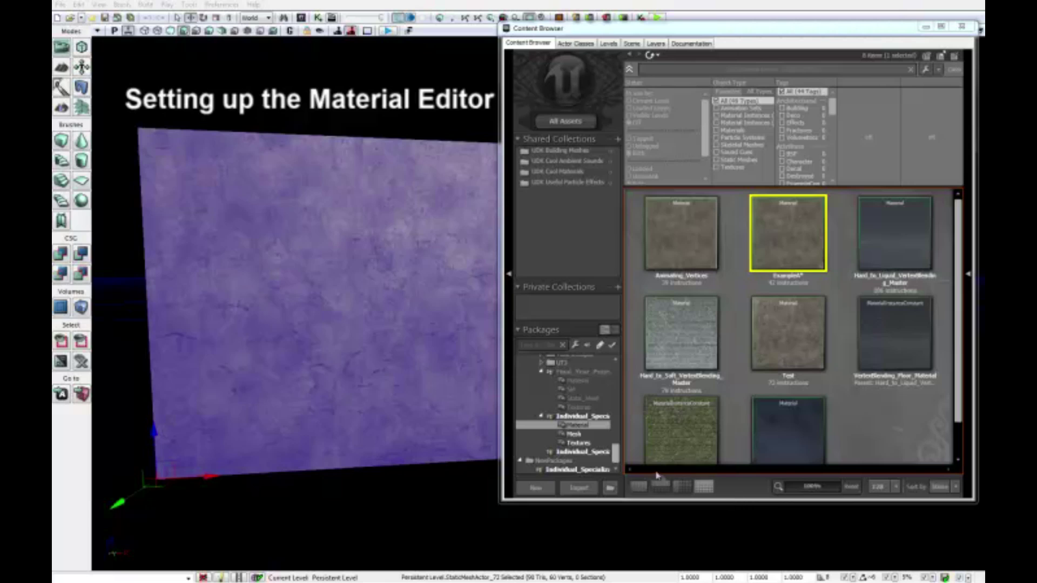
Step: Open the ExampleA material, examine the Lerp node fed by two Texture Samples and Vertex Color, and close the material
{"action": "left_click_drag", "start_coordinate": [615, 453], "coordinate": [616, 457]}
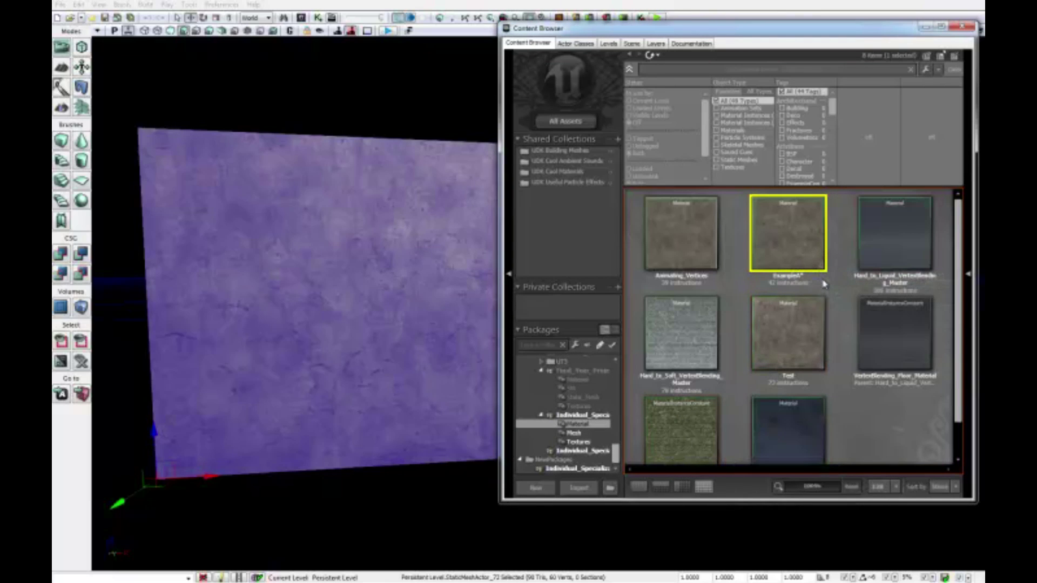
{"action": "mouse_move", "coordinate": [799, 242]}
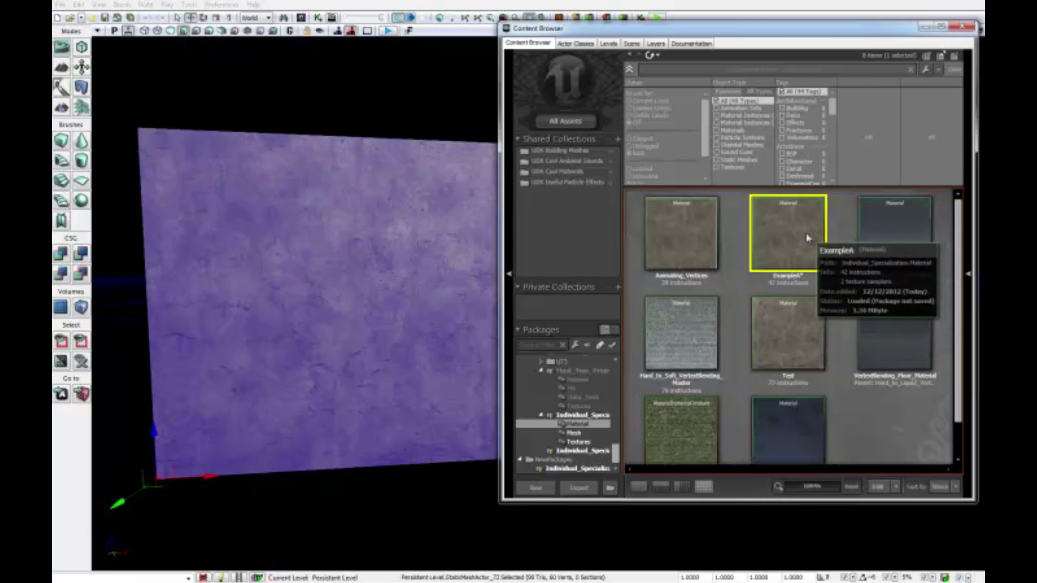
{"action": "double_click", "coordinate": [800, 238]}
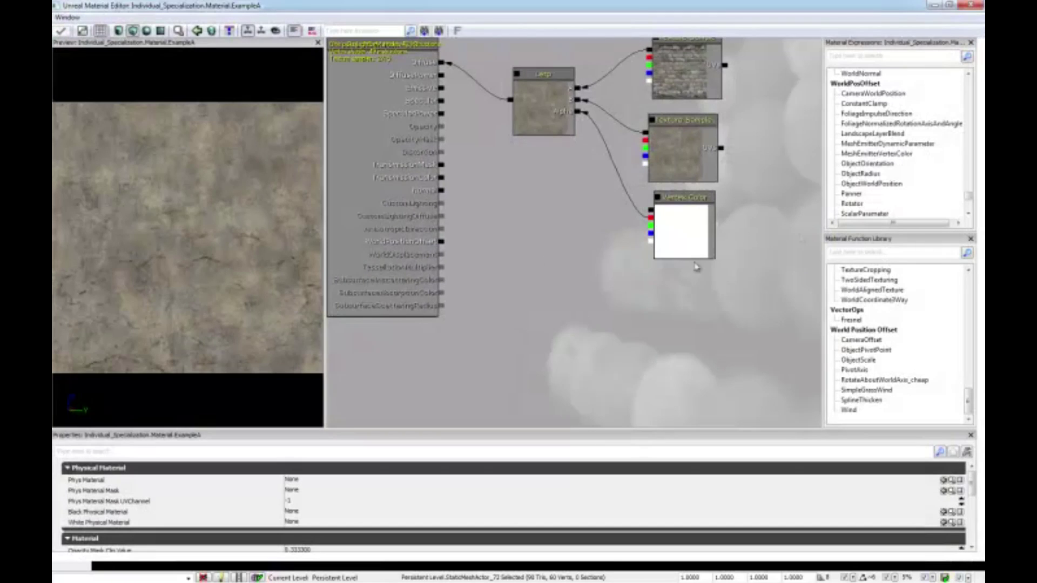
{"action": "left_click_drag", "start_coordinate": [479, 224], "coordinate": [480, 282]}
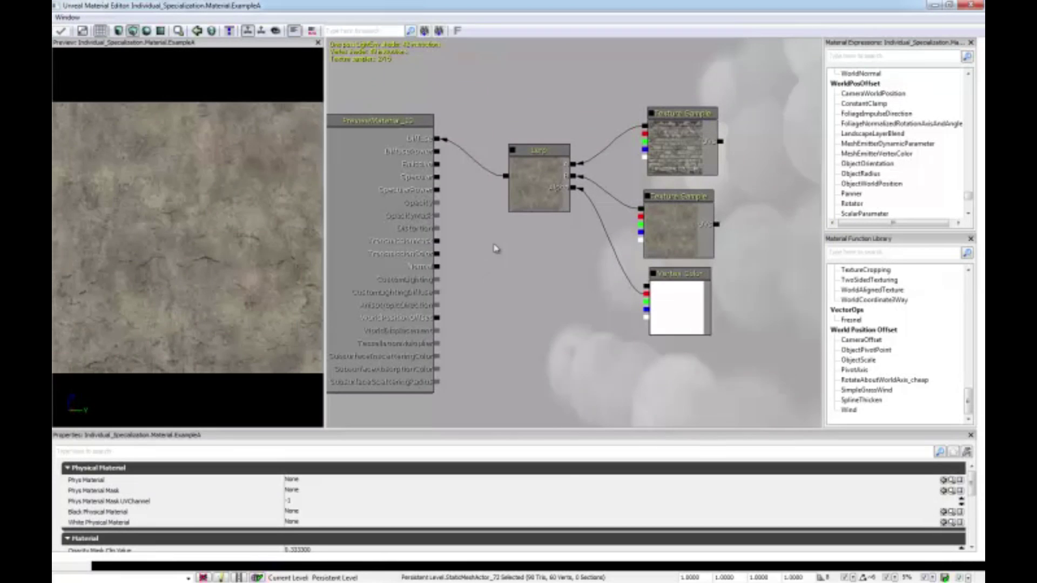
{"action": "left_click", "coordinate": [529, 195]}
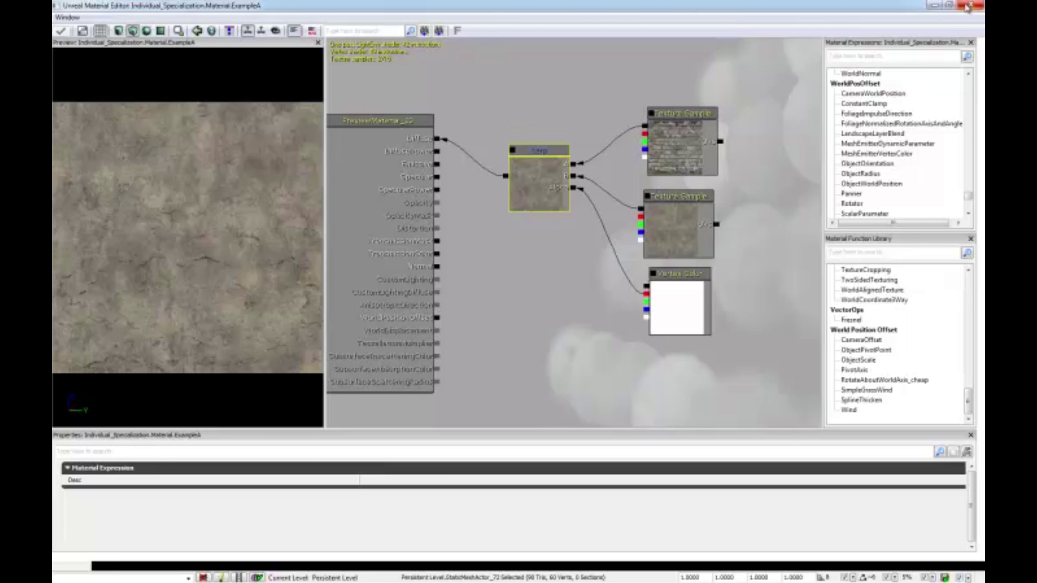
{"action": "left_click", "coordinate": [970, 7]}
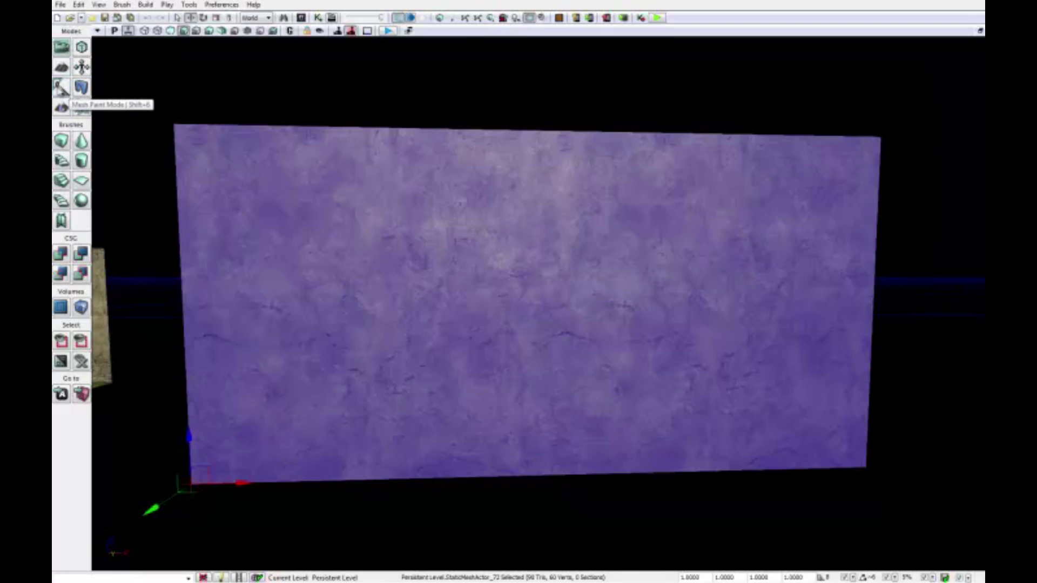
Step: Enter Mesh Paint mode for the selected wall and slightly lower the brush strength
{"action": "left_click", "coordinate": [61, 88]}
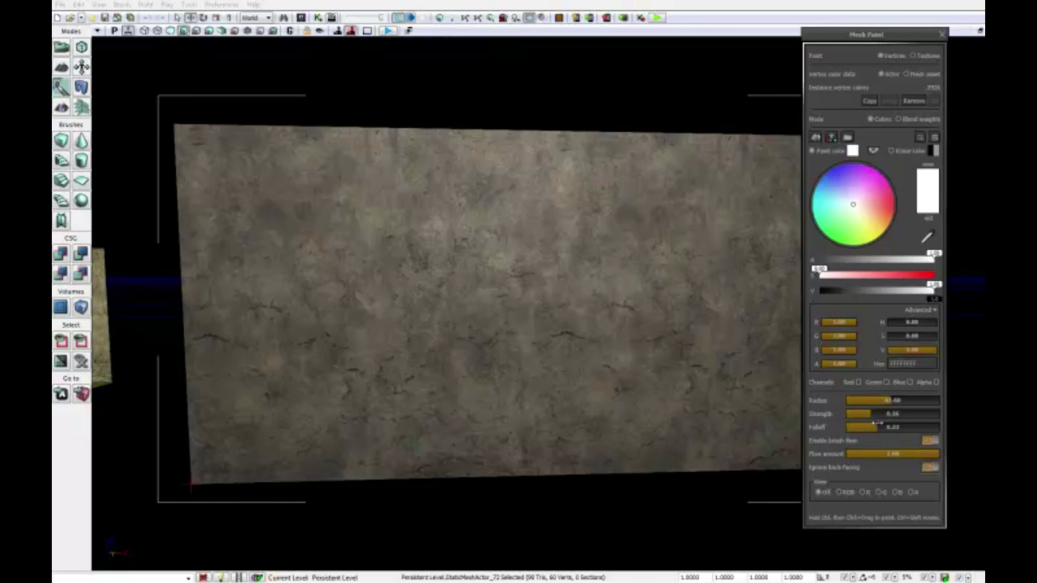
{"action": "left_click_drag", "start_coordinate": [863, 414], "coordinate": [857, 415]}
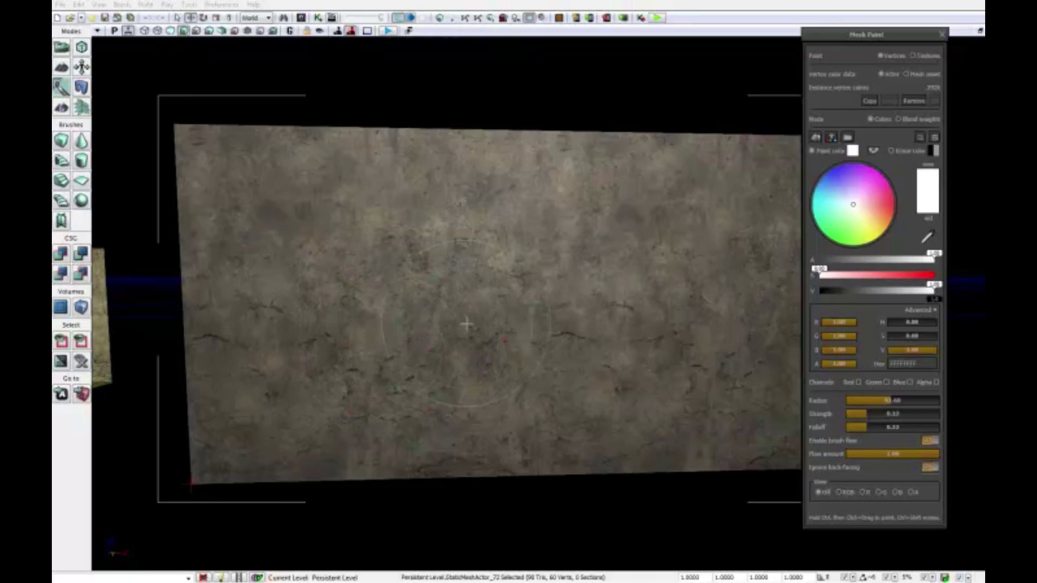
{"action": "scroll", "coordinate": [466, 324], "scroll_direction": "up", "scroll_amount": 3}
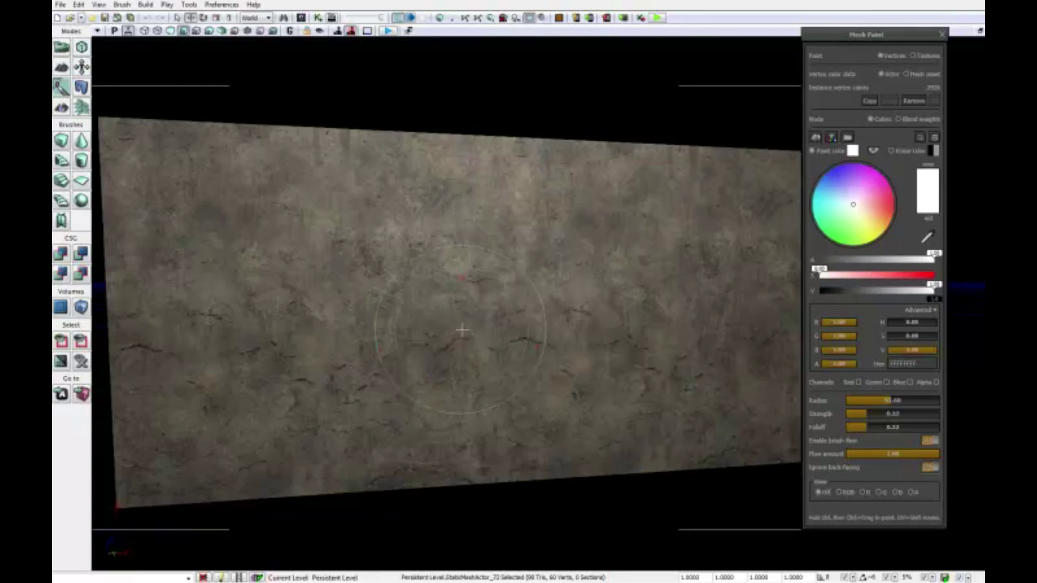
{"action": "right_click_drag", "start_coordinate": [456, 347], "coordinate": [435, 346]}
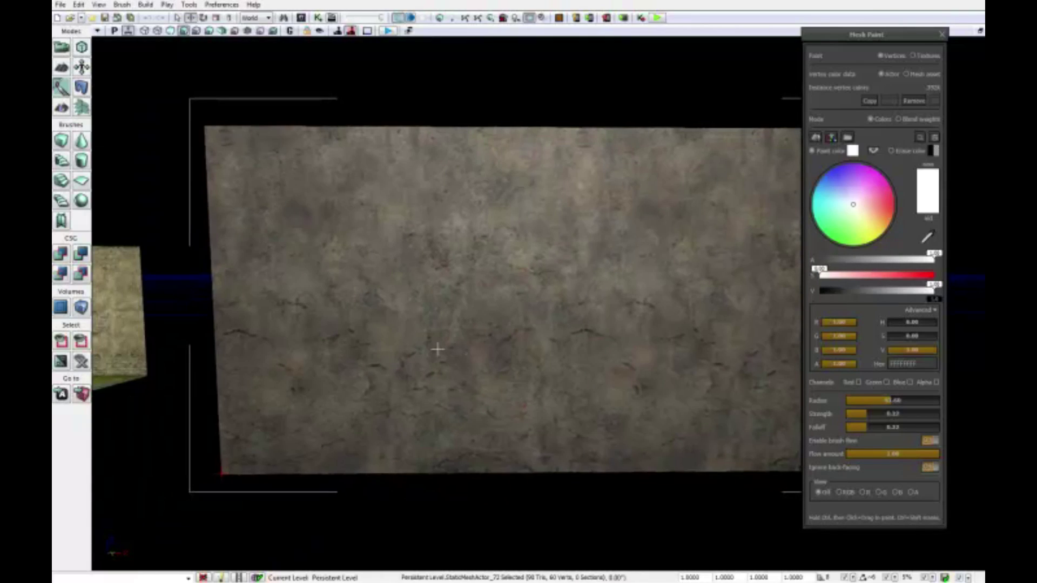
Step: Enable the Red channel and paint vertex color along the lower half of the wall to reveal the bricks
{"action": "left_click", "coordinate": [859, 382]}
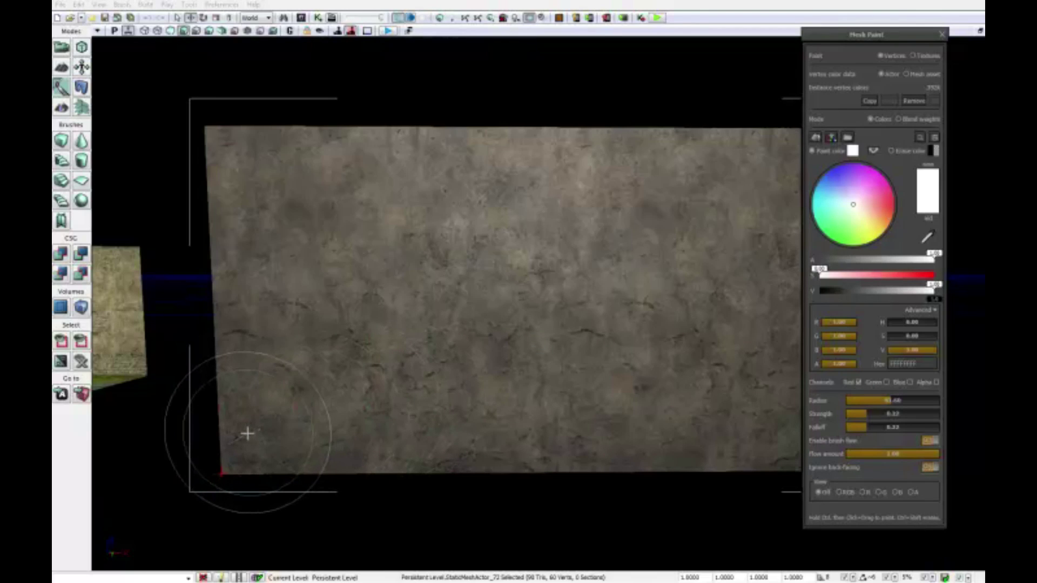
{"action": "mouse_move", "coordinate": [247, 434]}
{"action": "left_mouse_down", "text": "ctrl"}
{"action": "mouse_move", "coordinate": [525, 416]}
{"action": "mouse_move", "coordinate": [590, 426]}
{"action": "mouse_move", "coordinate": [639, 413]}
{"action": "mouse_move", "coordinate": [648, 380]}
{"action": "mouse_move", "coordinate": [295, 382]}
{"action": "mouse_move", "coordinate": [319, 389]}
{"action": "left_mouse_up", "text": "ctrl"}
{"action": "right_click_drag", "start_coordinate": [322, 390], "coordinate": [378, 393]}
{"action": "mouse_move", "coordinate": [295, 387]}
{"action": "left_mouse_down", "text": "ctrl"}
{"action": "mouse_move", "coordinate": [399, 459]}
{"action": "mouse_move", "coordinate": [540, 426]}
{"action": "mouse_move", "coordinate": [643, 370]}
{"action": "mouse_move", "coordinate": [610, 355]}
{"action": "left_mouse_up", "text": "ctrl"}
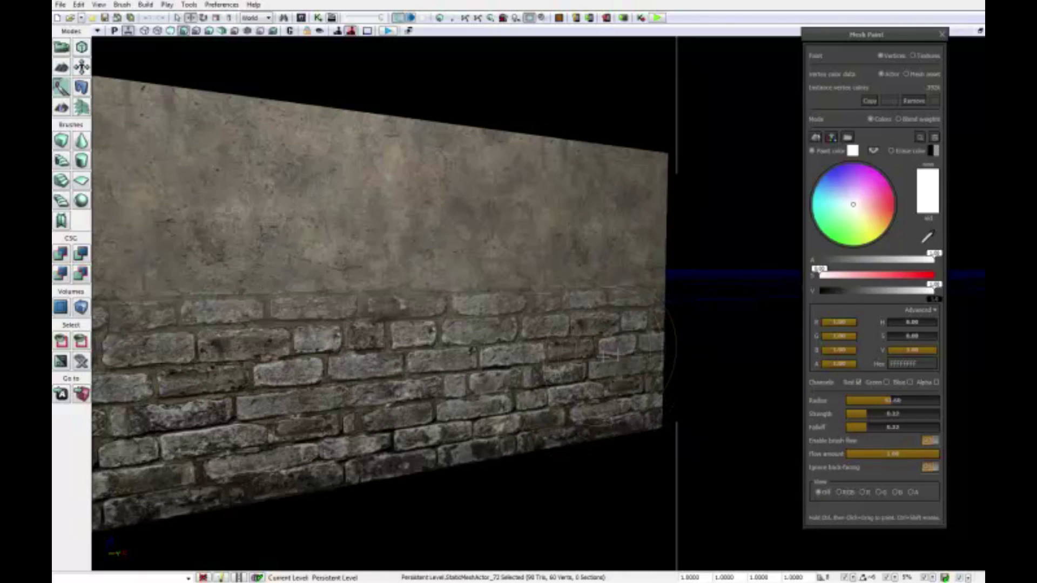
{"action": "right_click_drag", "start_coordinate": [386, 382], "coordinate": [324, 380]}
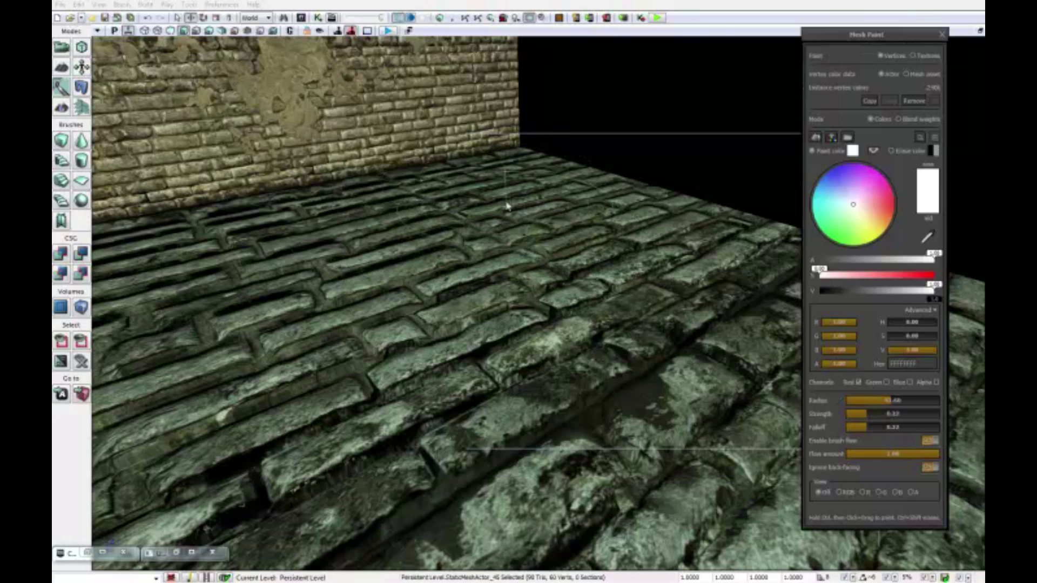
Step: Paint sand over the stone floor beside the wall with the Red channel, and soften its edges using only the Green channel
{"action": "mouse_move", "coordinate": [504, 163]}
{"action": "left_mouse_down", "text": "ctrl"}
{"action": "mouse_move", "coordinate": [409, 181]}
{"action": "mouse_move", "coordinate": [227, 254]}
{"action": "mouse_move", "coordinate": [360, 226]}
{"action": "mouse_move", "coordinate": [428, 245]}
{"action": "mouse_move", "coordinate": [572, 238]}
{"action": "mouse_move", "coordinate": [412, 261]}
{"action": "mouse_move", "coordinate": [593, 184]}
{"action": "left_mouse_up", "text": "ctrl"}
{"action": "left_click", "coordinate": [859, 383]}
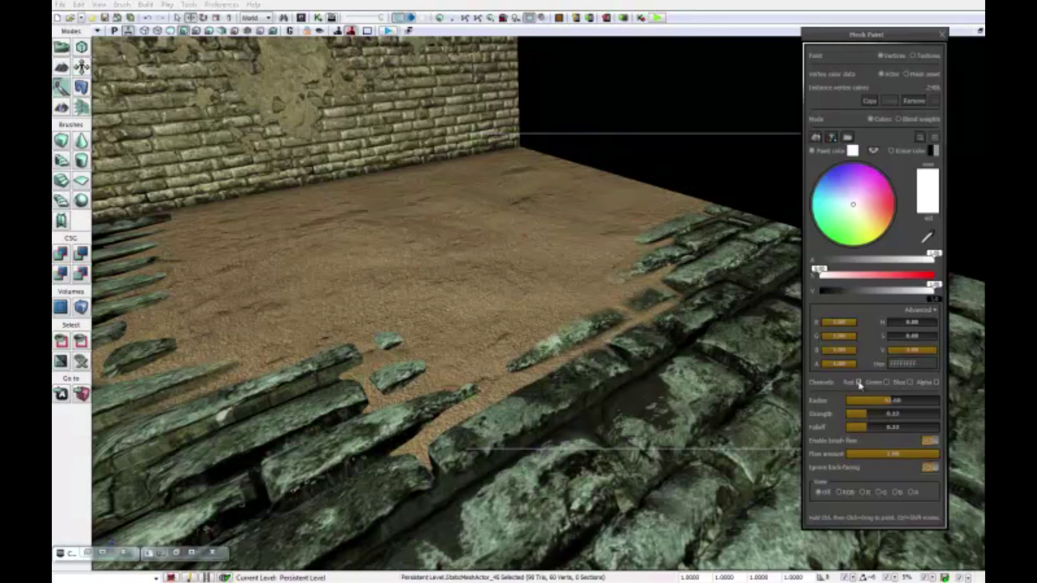
{"action": "left_click", "coordinate": [886, 383]}
{"action": "mouse_move", "coordinate": [509, 371]}
{"action": "left_mouse_down", "text": "ctrl"}
{"action": "mouse_move", "coordinate": [447, 372]}
{"action": "mouse_move", "coordinate": [643, 292]}
{"action": "mouse_move", "coordinate": [659, 232]}
{"action": "mouse_move", "coordinate": [702, 205]}
{"action": "left_mouse_up", "text": "ctrl"}
{"action": "mouse_move", "coordinate": [160, 352]}
{"action": "left_mouse_down", "text": "ctrl"}
{"action": "mouse_move", "coordinate": [178, 303]}
{"action": "mouse_move", "coordinate": [146, 259]}
{"action": "mouse_move", "coordinate": [154, 235]}
{"action": "mouse_move", "coordinate": [320, 335]}
{"action": "mouse_move", "coordinate": [532, 316]}
{"action": "left_mouse_up", "text": "ctrl"}
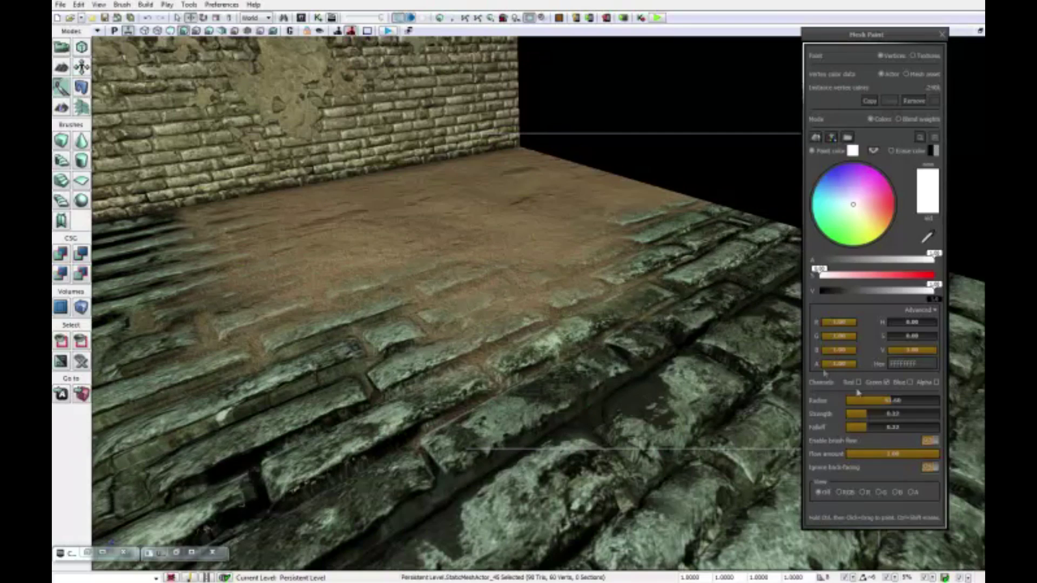
Step: Paint the sandy area near the wall with only the Blue channel, and paint it again with only the Alpha channel
{"action": "left_click", "coordinate": [887, 382]}
{"action": "left_click", "coordinate": [909, 382]}
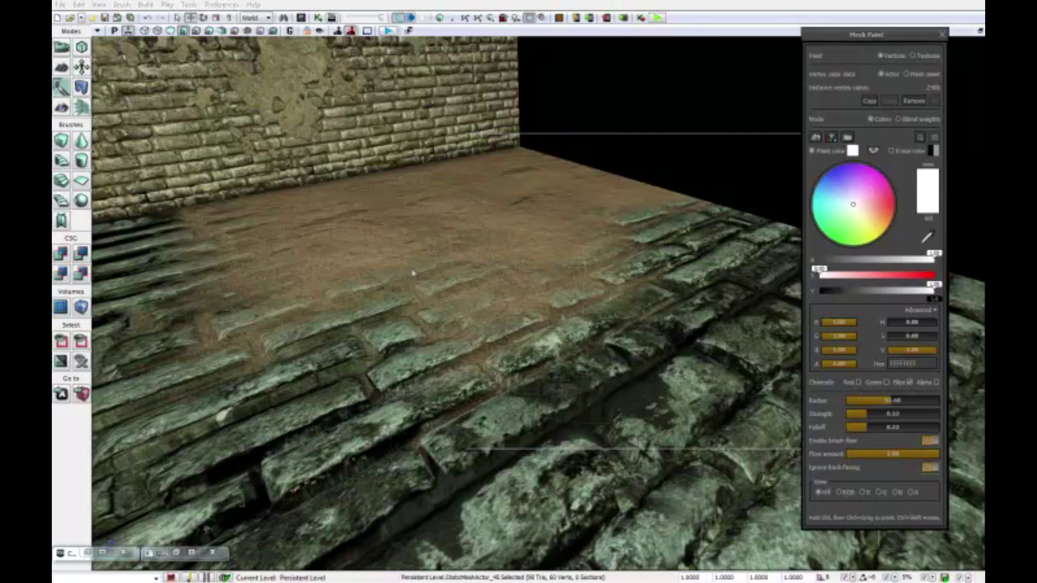
{"action": "mouse_move", "coordinate": [480, 191]}
{"action": "left_mouse_down", "text": "ctrl"}
{"action": "mouse_move", "coordinate": [387, 211]}
{"action": "mouse_move", "coordinate": [352, 187]}
{"action": "mouse_move", "coordinate": [423, 165]}
{"action": "mouse_move", "coordinate": [373, 190]}
{"action": "mouse_move", "coordinate": [460, 164]}
{"action": "mouse_move", "coordinate": [309, 219]}
{"action": "left_mouse_up", "text": "ctrl"}
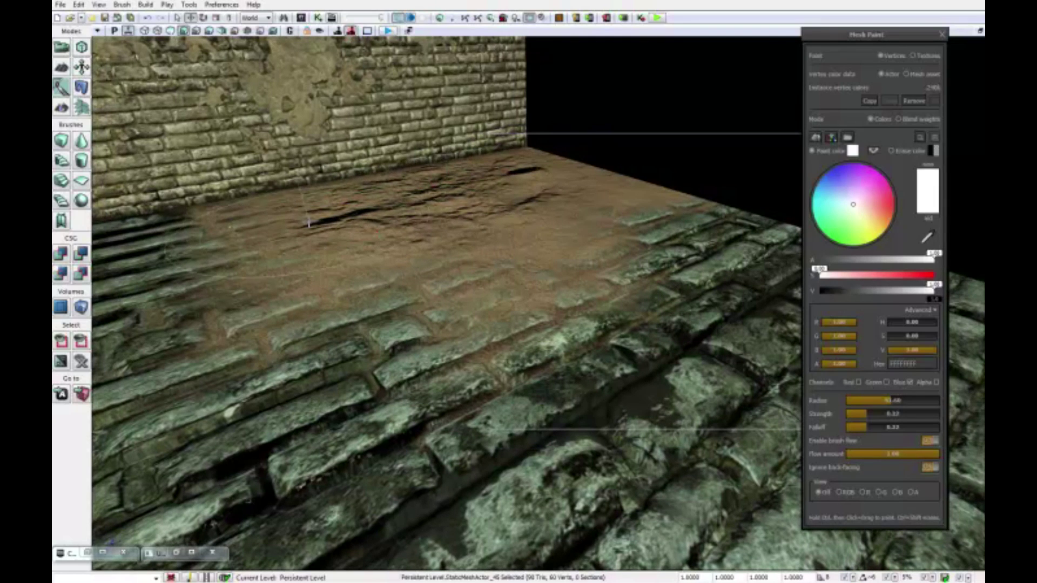
{"action": "left_click", "coordinate": [910, 383]}
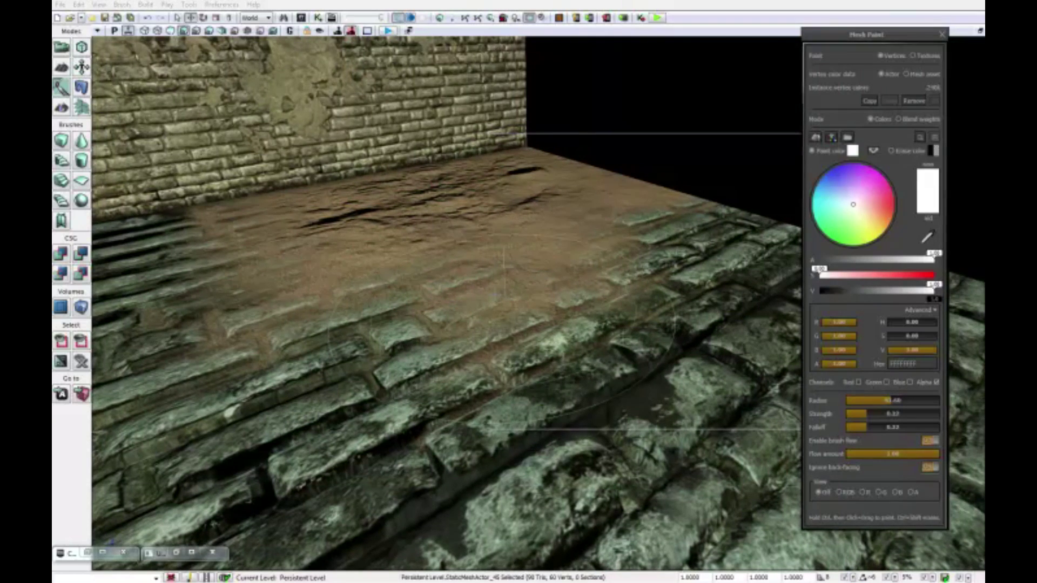
{"action": "mouse_move", "coordinate": [505, 179]}
{"action": "left_mouse_down", "text": "ctrl"}
{"action": "mouse_move", "coordinate": [356, 188]}
{"action": "mouse_move", "coordinate": [453, 174]}
{"action": "mouse_move", "coordinate": [411, 199]}
{"action": "left_mouse_up", "text": "ctrl"}
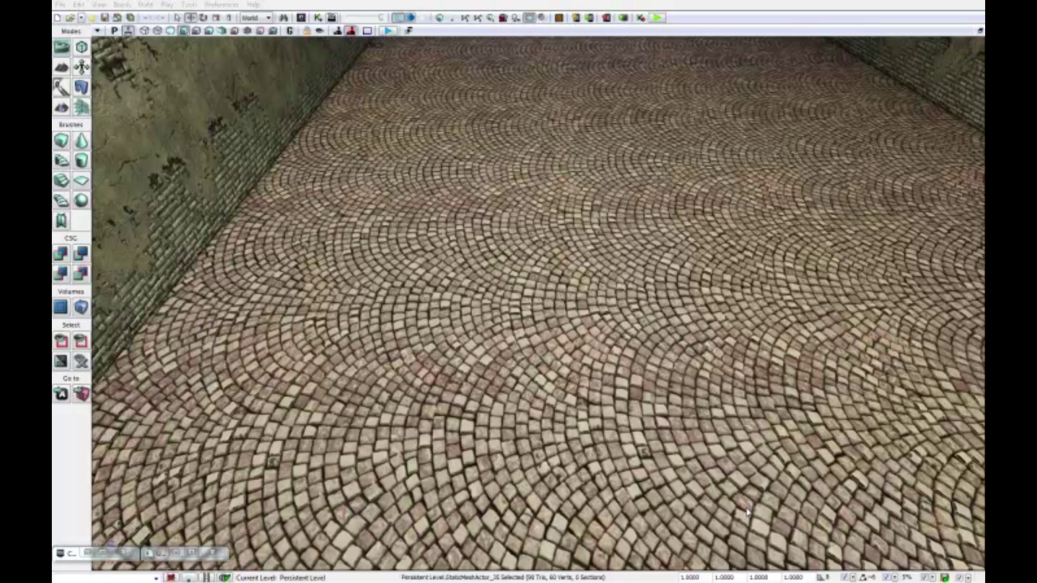
Step: Enter Mesh Paint mode for the cobblestone floor and paint a puddle in its middle with only the Red channel
{"action": "left_click_drag", "start_coordinate": [588, 325], "coordinate": [541, 339]}
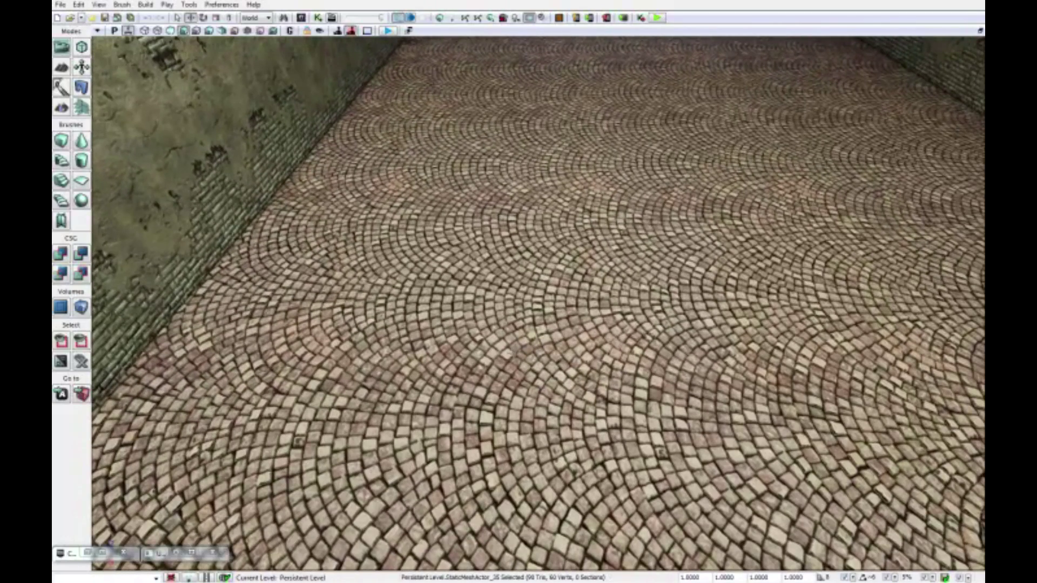
{"action": "right_click_drag", "start_coordinate": [510, 358], "coordinate": [521, 338]}
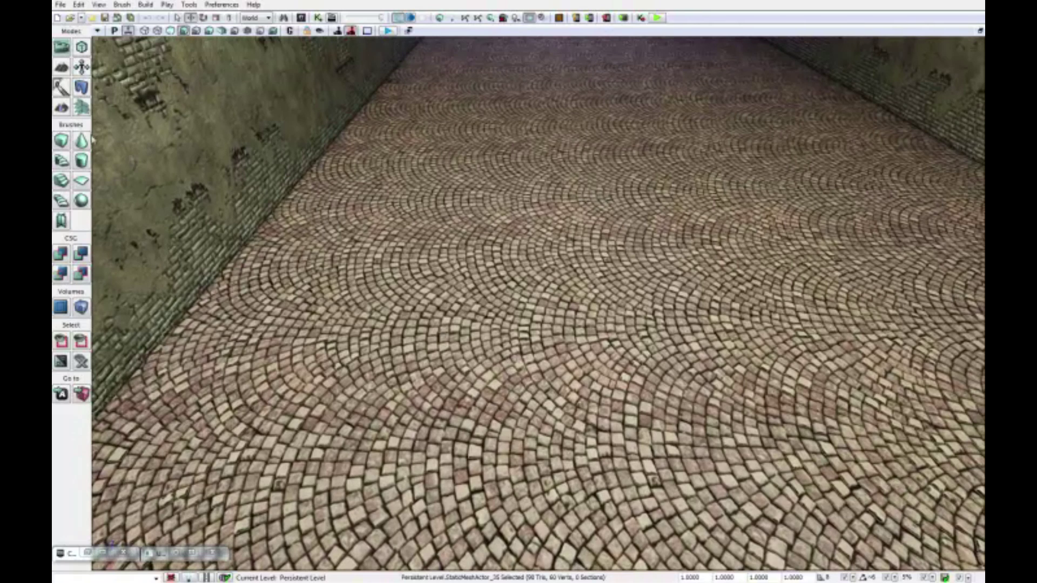
{"action": "left_click", "coordinate": [61, 88]}
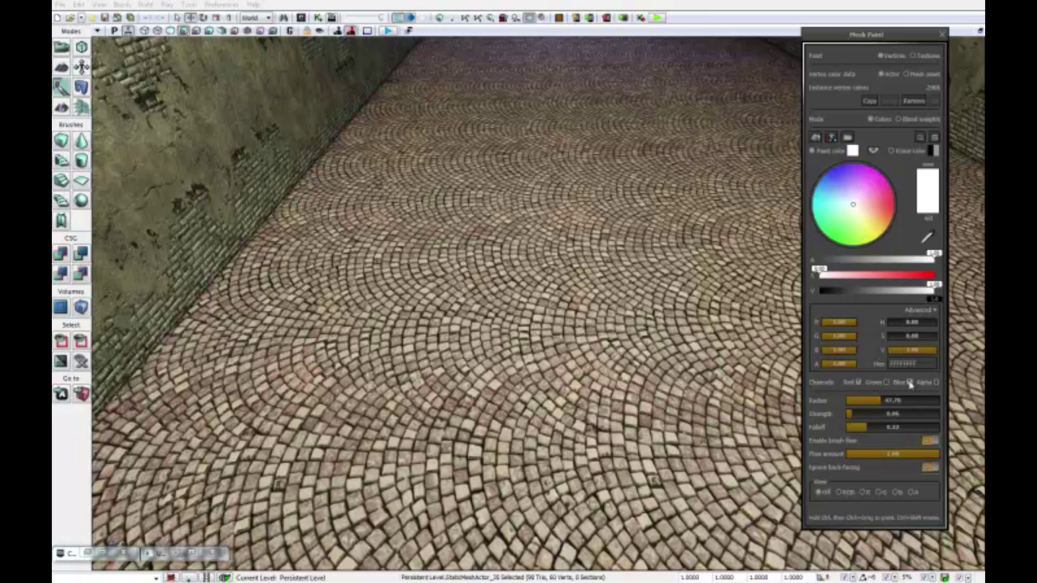
{"action": "mouse_move", "coordinate": [505, 264]}
{"action": "left_mouse_down"}
{"action": "mouse_move", "coordinate": [510, 289]}
{"action": "mouse_move", "coordinate": [540, 302]}
{"action": "mouse_move", "coordinate": [551, 281]}
{"action": "mouse_move", "coordinate": [507, 297]}
{"action": "mouse_move", "coordinate": [567, 346]}
{"action": "mouse_move", "coordinate": [575, 278]}
{"action": "mouse_move", "coordinate": [610, 318]}
{"action": "mouse_move", "coordinate": [568, 323]}
{"action": "left_mouse_up"}
{"action": "left_click", "coordinate": [504, 271]}
{"action": "right_click_drag", "start_coordinate": [571, 296], "coordinate": [567, 327]}
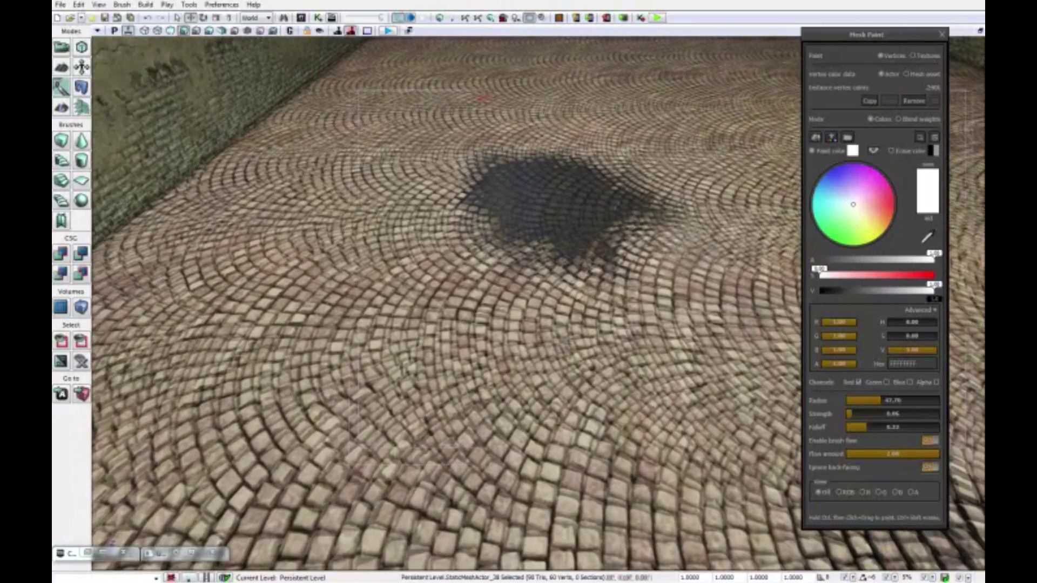
{"action": "mouse_move", "coordinate": [567, 327]}
{"action": "left_mouse_down"}
{"action": "mouse_move", "coordinate": [561, 296]}
{"action": "mouse_move", "coordinate": [613, 319]}
{"action": "left_mouse_up"}
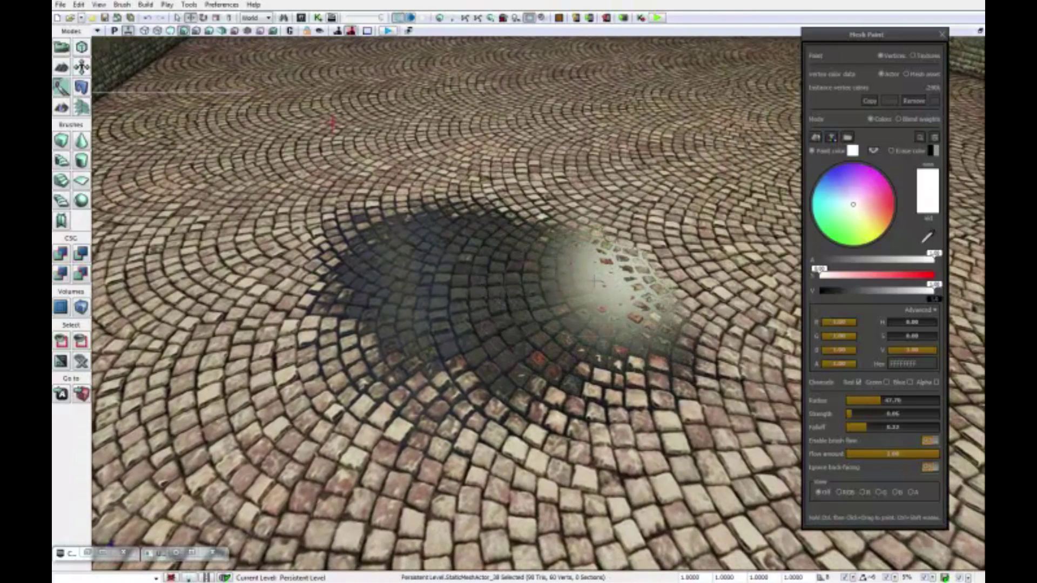
Step: Paint wet cobblestones around the puddle with only the Green channel, adding the neighbouring floor mesh to the selection to cover it too
{"action": "left_click", "coordinate": [860, 382]}
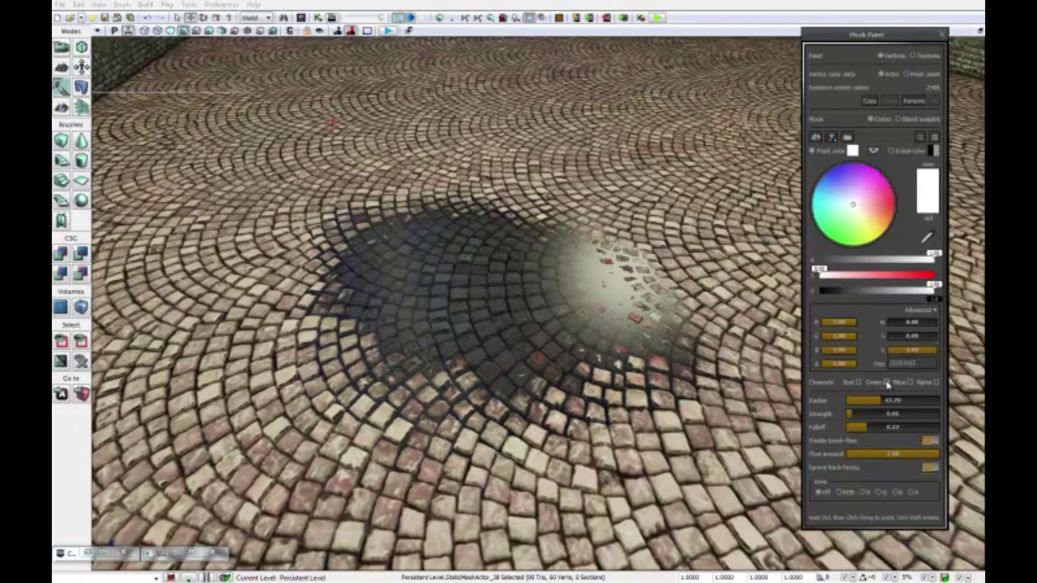
{"action": "left_click", "coordinate": [886, 382]}
{"action": "mouse_move", "coordinate": [623, 238]}
{"action": "left_mouse_down", "text": "ctrl"}
{"action": "mouse_move", "coordinate": [644, 236]}
{"action": "mouse_move", "coordinate": [612, 218]}
{"action": "mouse_move", "coordinate": [464, 189]}
{"action": "mouse_move", "coordinate": [378, 211]}
{"action": "mouse_move", "coordinate": [335, 303]}
{"action": "mouse_move", "coordinate": [408, 385]}
{"action": "mouse_move", "coordinate": [513, 448]}
{"action": "mouse_move", "coordinate": [621, 464]}
{"action": "mouse_move", "coordinate": [713, 432]}
{"action": "mouse_move", "coordinate": [683, 352]}
{"action": "mouse_move", "coordinate": [751, 254]}
{"action": "mouse_move", "coordinate": [599, 216]}
{"action": "mouse_move", "coordinate": [410, 203]}
{"action": "mouse_move", "coordinate": [327, 300]}
{"action": "mouse_move", "coordinate": [345, 373]}
{"action": "mouse_move", "coordinate": [432, 429]}
{"action": "left_mouse_up", "text": "ctrl"}
{"action": "left_click", "coordinate": [284, 300], "text": "ctrl"}
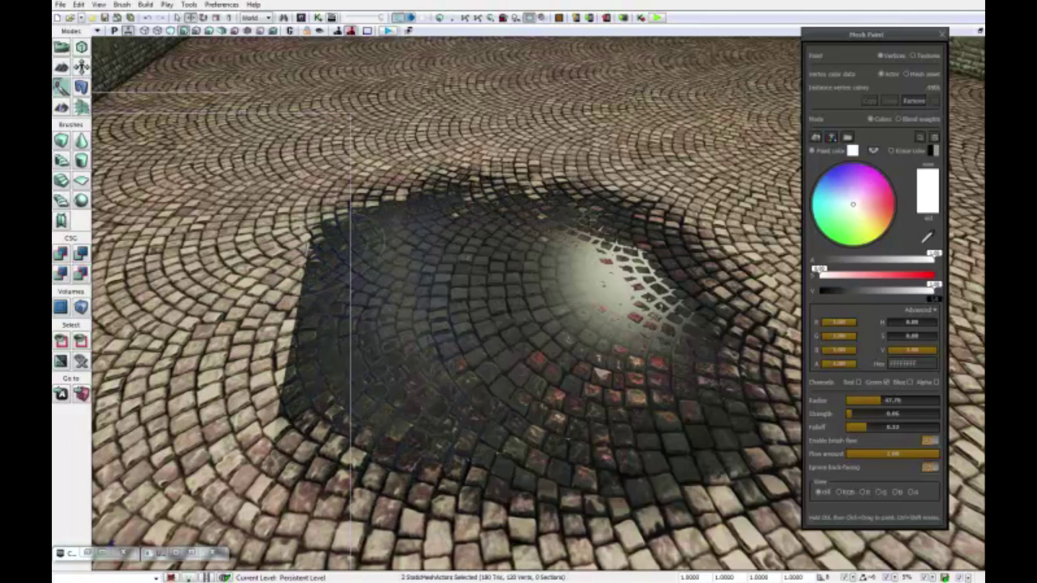
{"action": "mouse_move", "coordinate": [321, 275]}
{"action": "left_mouse_down", "text": "ctrl"}
{"action": "mouse_move", "coordinate": [300, 346]}
{"action": "mouse_move", "coordinate": [316, 281]}
{"action": "mouse_move", "coordinate": [306, 387]}
{"action": "mouse_move", "coordinate": [351, 393]}
{"action": "left_mouse_up", "text": "ctrl"}
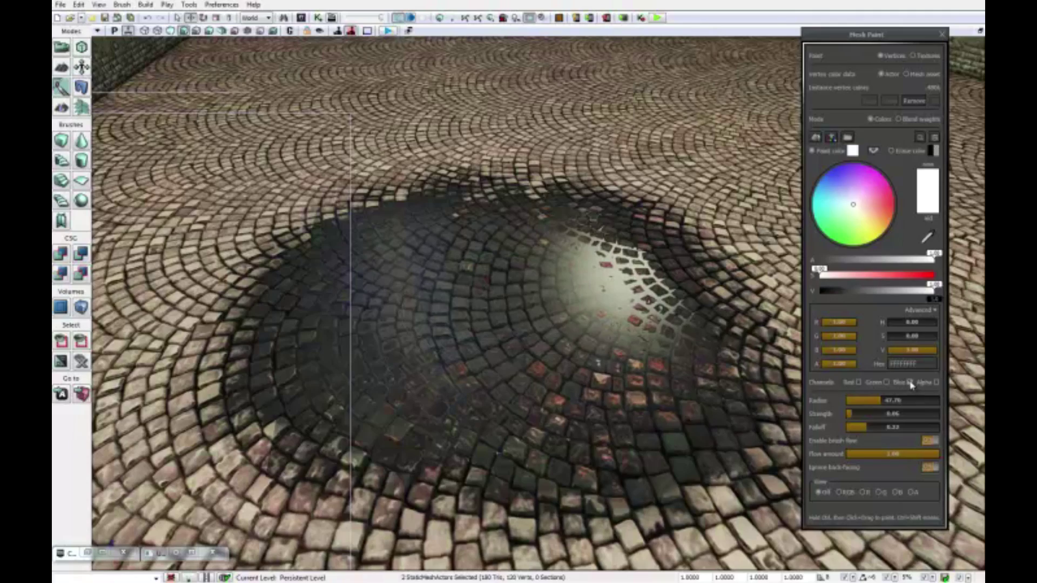
{"action": "right_click_drag", "start_coordinate": [562, 342], "coordinate": [648, 346]}
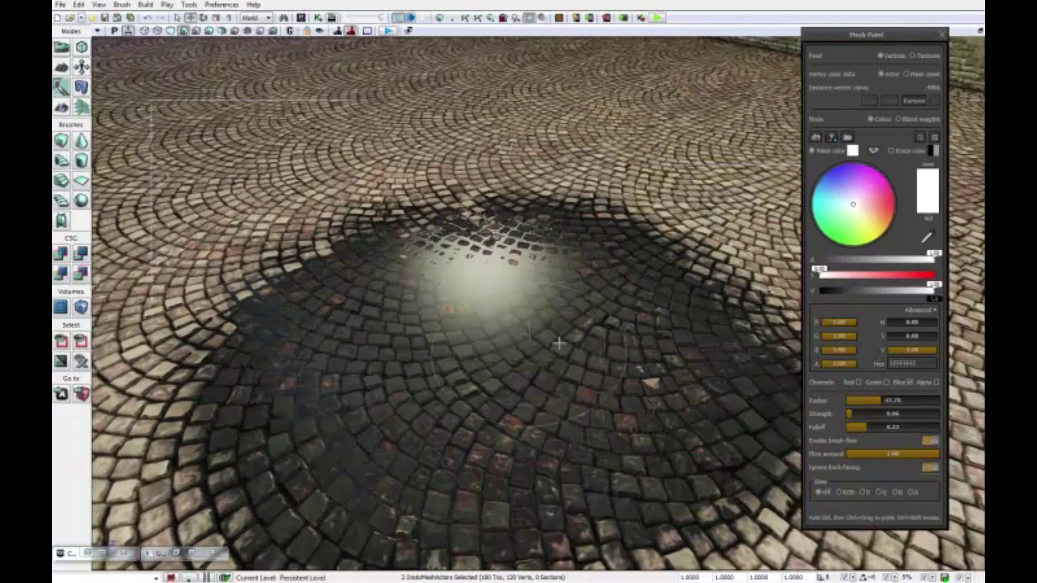
Step: Paint over the wet cobblestones around the puddle with only the Alpha channel, adding another neighbouring floor mesh to the selection
{"action": "left_click_drag", "start_coordinate": [789, 362], "coordinate": [789, 381]}
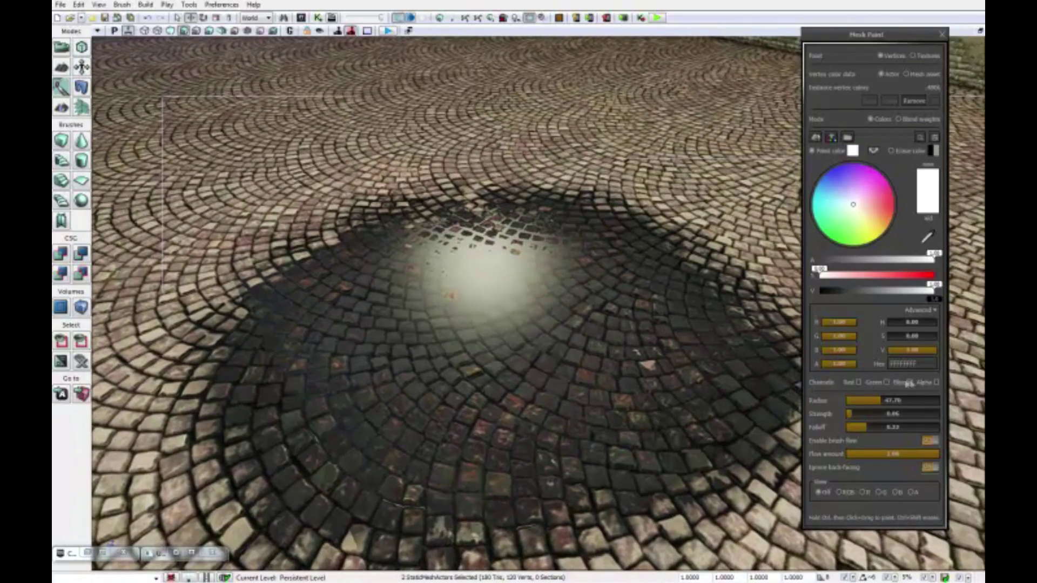
{"action": "left_click", "coordinate": [909, 384]}
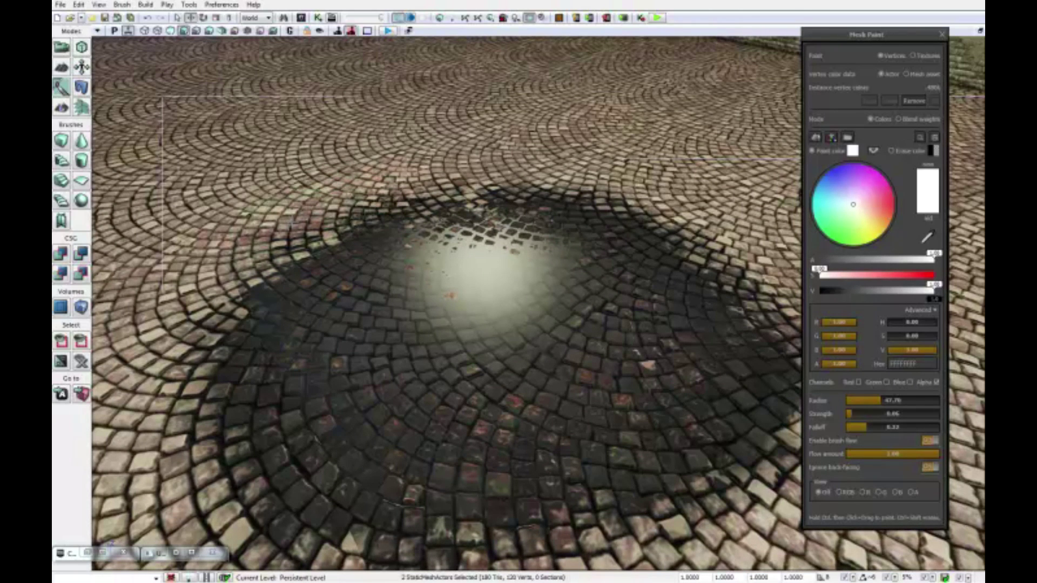
{"action": "left_click_drag", "start_coordinate": [259, 310], "coordinate": [219, 313]}
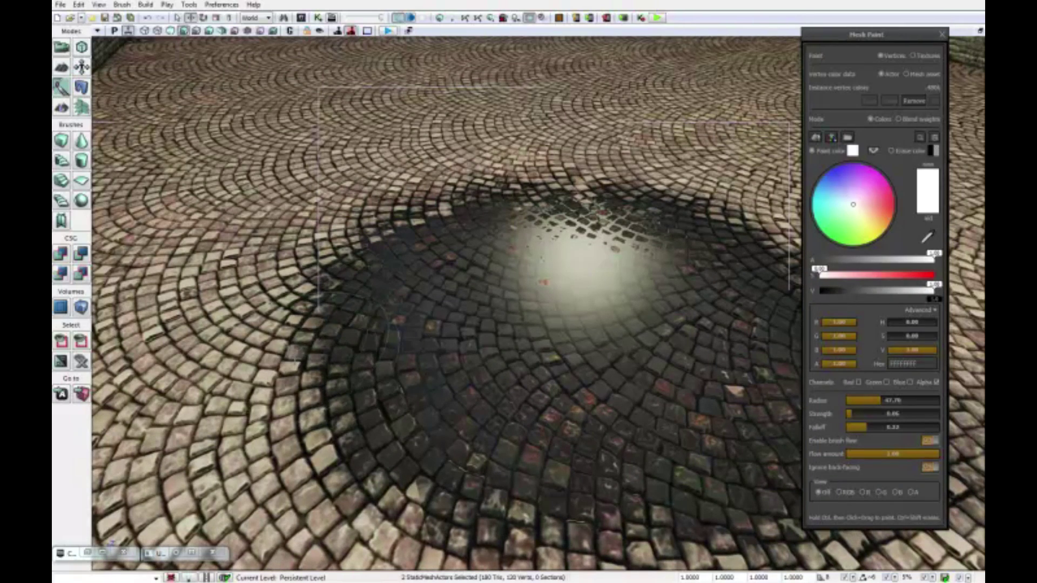
{"action": "right_click_drag", "start_coordinate": [378, 481], "coordinate": [371, 474]}
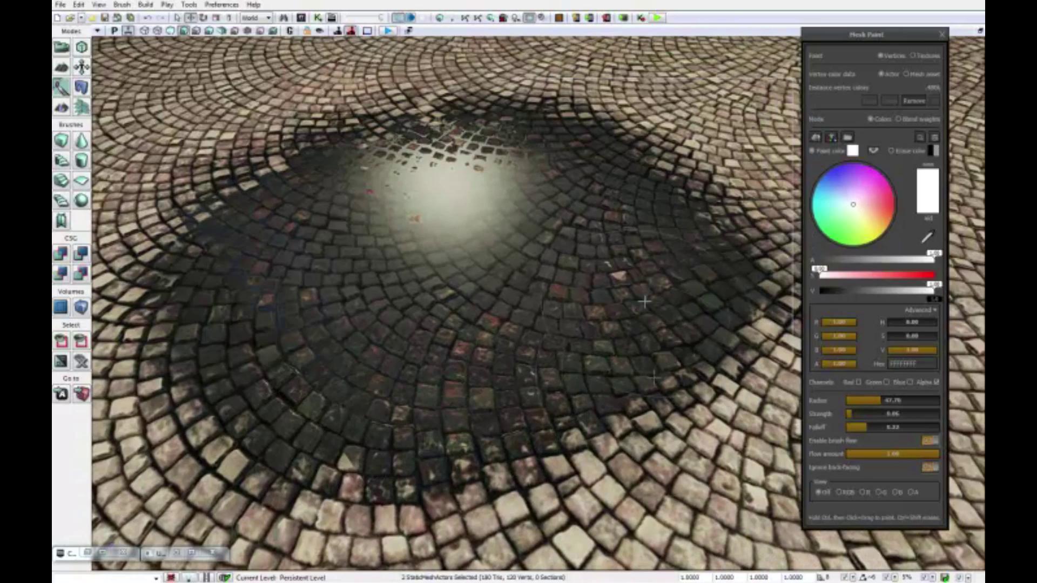
{"action": "left_click_drag", "start_coordinate": [599, 149], "coordinate": [597, 127]}
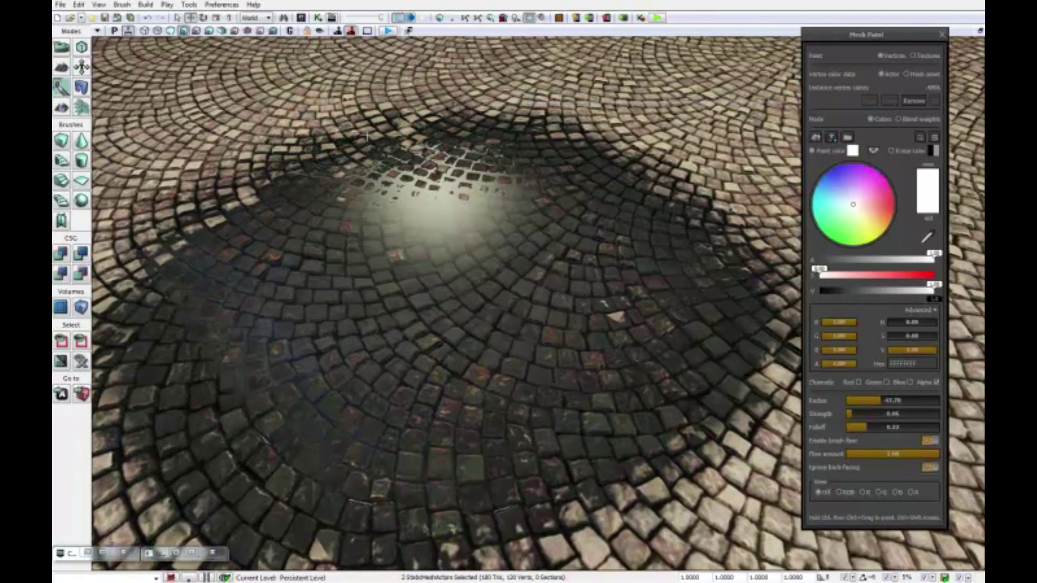
{"action": "mouse_move", "coordinate": [492, 150]}
{"action": "left_mouse_down"}
{"action": "mouse_move", "coordinate": [575, 104]}
{"action": "mouse_move", "coordinate": [561, 122]}
{"action": "mouse_move", "coordinate": [559, 108]}
{"action": "mouse_move", "coordinate": [546, 118]}
{"action": "mouse_move", "coordinate": [640, 106]}
{"action": "mouse_move", "coordinate": [591, 118]}
{"action": "mouse_move", "coordinate": [528, 185]}
{"action": "mouse_move", "coordinate": [571, 186]}
{"action": "mouse_move", "coordinate": [615, 146]}
{"action": "mouse_move", "coordinate": [611, 162]}
{"action": "mouse_move", "coordinate": [486, 121]}
{"action": "mouse_move", "coordinate": [458, 101]}
{"action": "mouse_move", "coordinate": [448, 130]}
{"action": "left_mouse_up"}
{"action": "left_click", "coordinate": [551, 108], "text": "ctrl"}
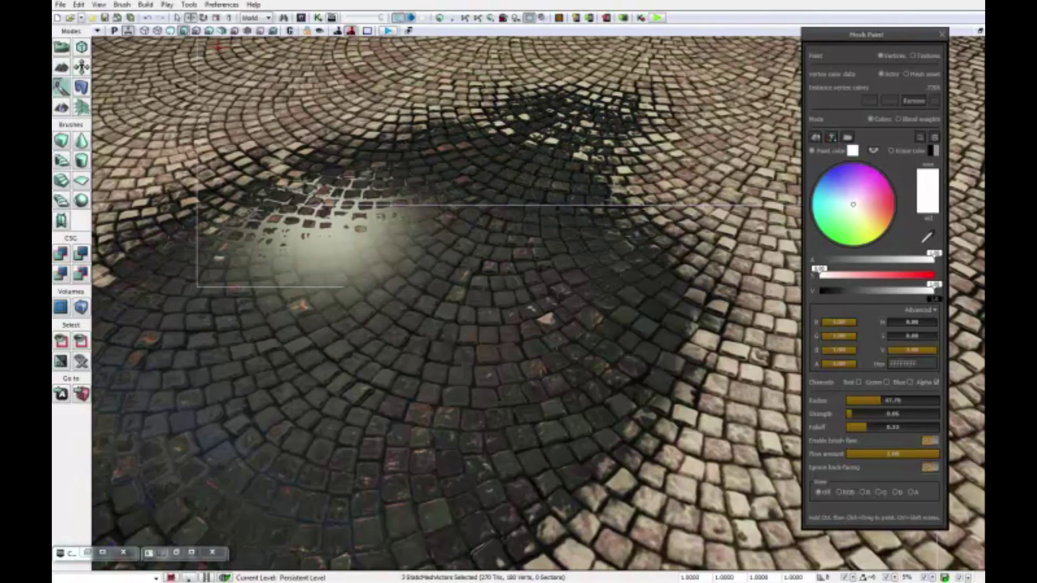
{"action": "mouse_move", "coordinate": [620, 308]}
{"action": "left_mouse_down", "text": "alt"}
{"action": "mouse_move", "coordinate": [603, 318]}
{"action": "mouse_move", "coordinate": [464, 310]}
{"action": "left_mouse_up", "text": "alt"}
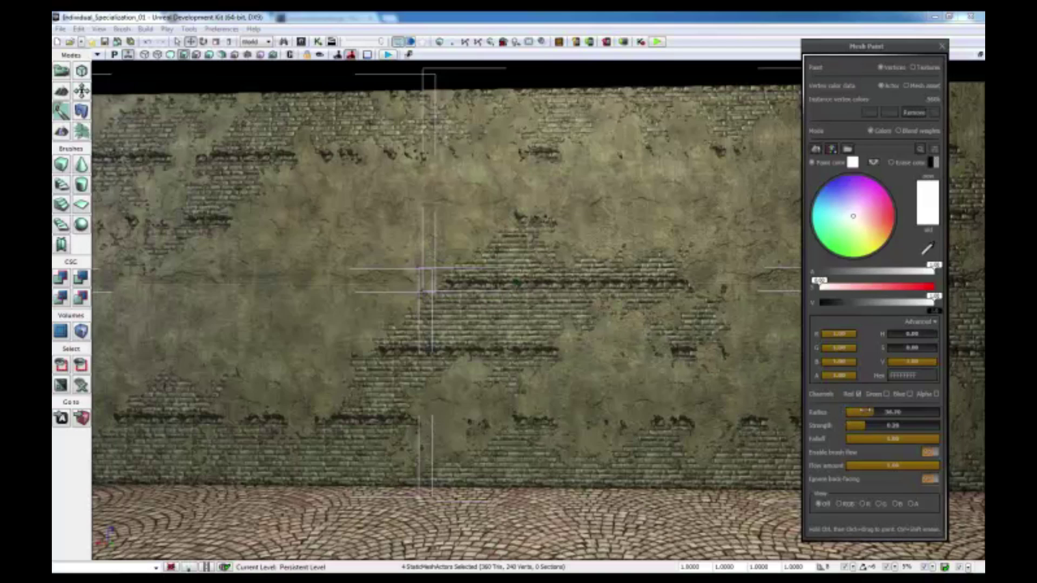
Step: Paint plaster over the exposed bricks in the middle of the wall with only the Red channel, narrowing the selection to one wall mesh
{"action": "mouse_move", "coordinate": [521, 221]}
{"action": "left_mouse_down", "text": "ctrl"}
{"action": "mouse_move", "coordinate": [534, 280]}
{"action": "mouse_move", "coordinate": [481, 275]}
{"action": "mouse_move", "coordinate": [429, 322]}
{"action": "mouse_move", "coordinate": [434, 356]}
{"action": "mouse_move", "coordinate": [562, 283]}
{"action": "mouse_move", "coordinate": [596, 284]}
{"action": "mouse_move", "coordinate": [575, 275]}
{"action": "left_mouse_up", "text": "ctrl"}
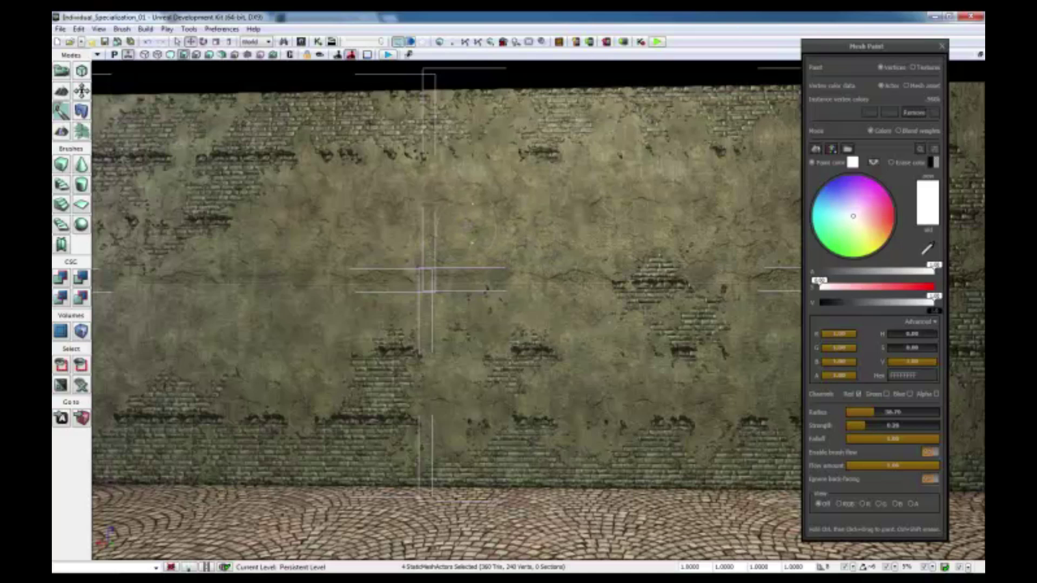
{"action": "left_click", "coordinate": [471, 231]}
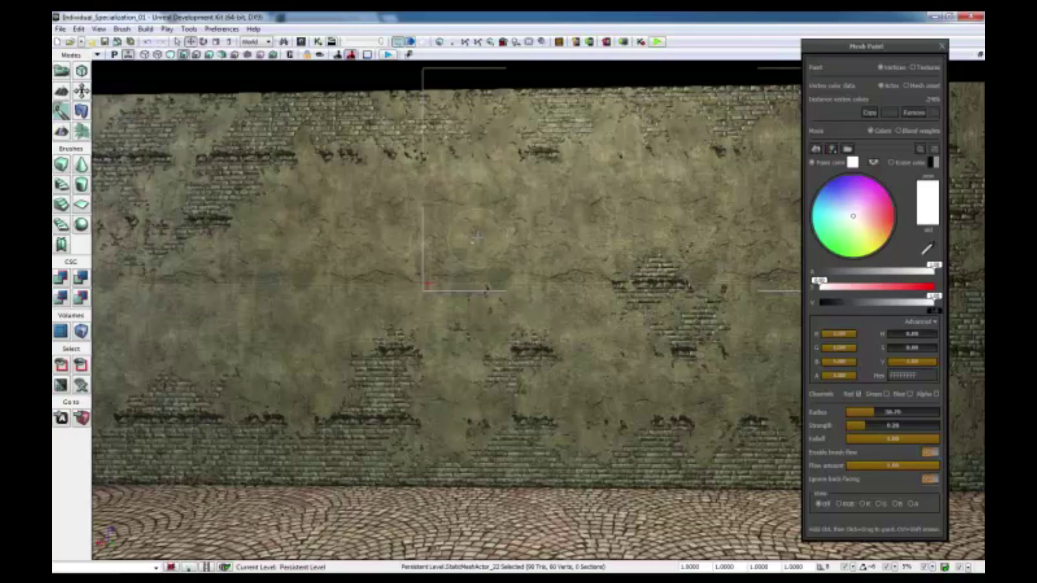
{"action": "mouse_move", "coordinate": [473, 245]}
{"action": "left_mouse_down", "text": "ctrl"}
{"action": "mouse_move", "coordinate": [559, 248]}
{"action": "mouse_move", "coordinate": [602, 324]}
{"action": "left_mouse_up", "text": "ctrl"}
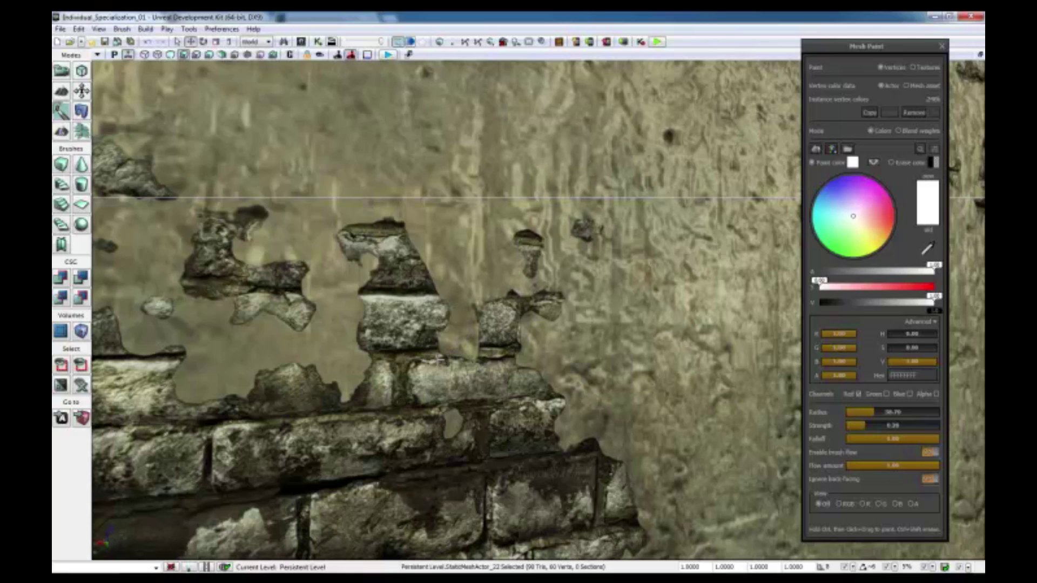
Step: Select the neighbouring wall mesh at the broken plaster edge and paint across it with only the Red channel
{"action": "left_click_drag", "start_coordinate": [417, 354], "coordinate": [410, 365]}
{"action": "left_click_drag", "start_coordinate": [422, 330], "coordinate": [431, 326]}
{"action": "double_click", "coordinate": [429, 326]}
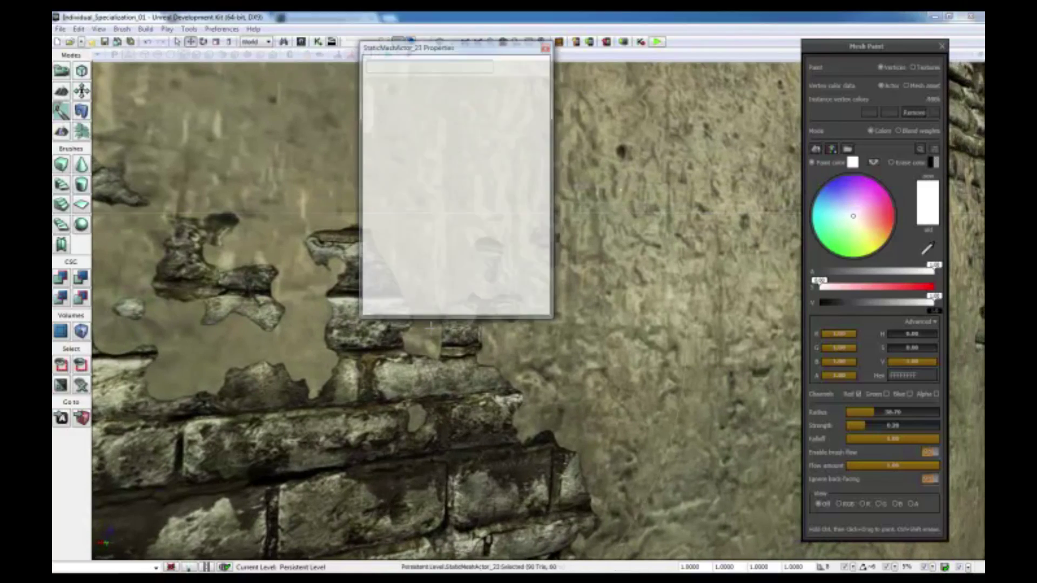
{"action": "left_click", "coordinate": [545, 49]}
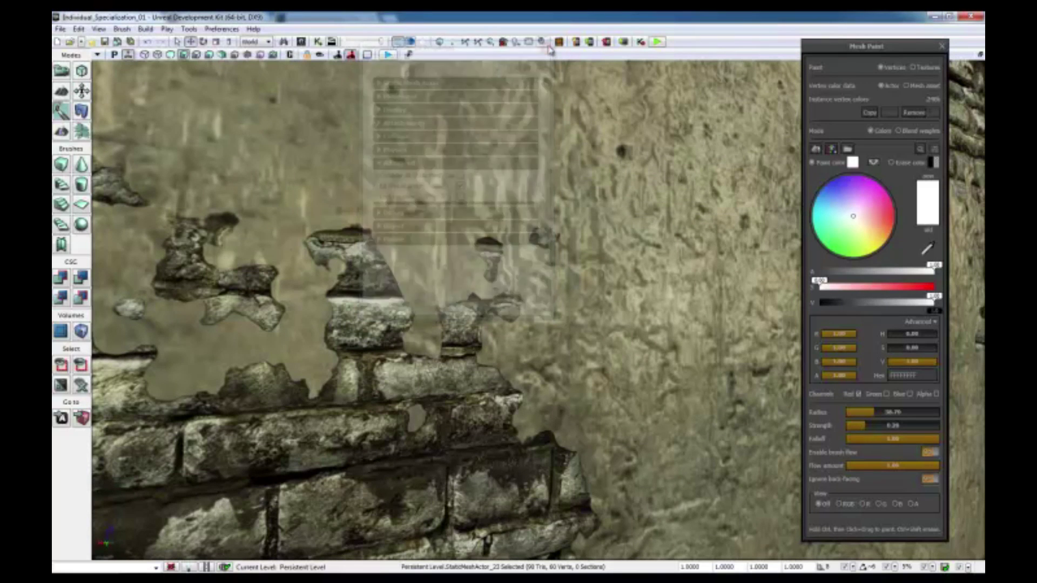
{"action": "left_click_drag", "start_coordinate": [542, 234], "coordinate": [621, 190], "text": "ctrl"}
{"action": "mouse_move", "coordinate": [513, 216]}
{"action": "left_mouse_down", "text": "ctrl"}
{"action": "mouse_move", "coordinate": [291, 181]}
{"action": "mouse_move", "coordinate": [416, 219]}
{"action": "left_mouse_up", "text": "ctrl"}
{"action": "mouse_move", "coordinate": [405, 135]}
{"action": "left_mouse_down", "text": "ctrl"}
{"action": "mouse_move", "coordinate": [206, 130]}
{"action": "mouse_move", "coordinate": [378, 243]}
{"action": "left_mouse_up", "text": "ctrl"}
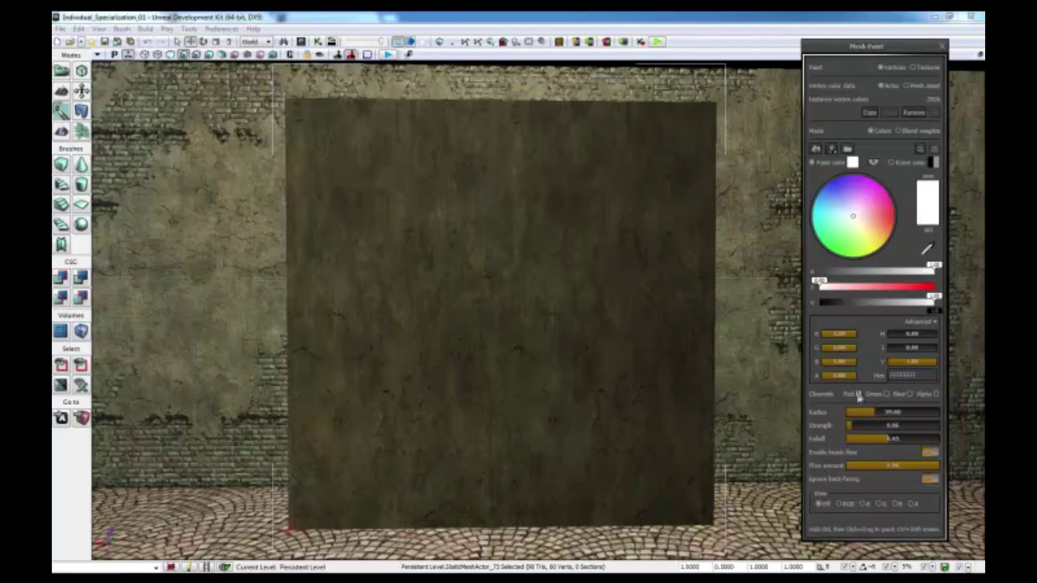
Step: Paint the dark panel's corners one channel at a time, using Red at the lower-right corner and Green at the lower-left corner
{"action": "left_click", "coordinate": [681, 491]}
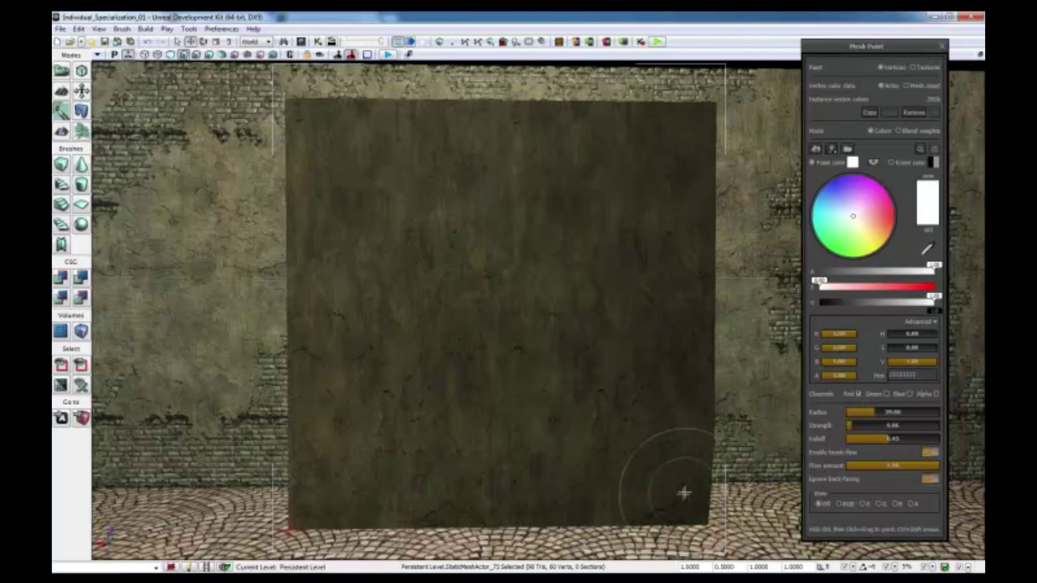
{"action": "mouse_move", "coordinate": [684, 492]}
{"action": "left_mouse_down", "text": "ctrl"}
{"action": "mouse_move", "coordinate": [694, 494]}
{"action": "mouse_move", "coordinate": [633, 499]}
{"action": "left_mouse_up", "text": "ctrl"}
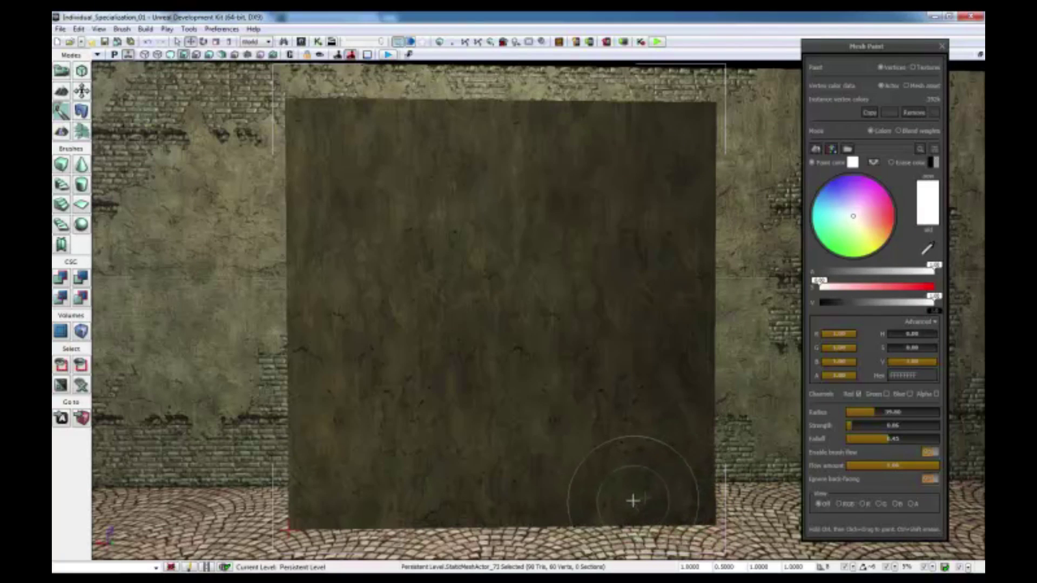
{"action": "left_click", "coordinate": [859, 394]}
{"action": "left_click", "coordinate": [886, 394]}
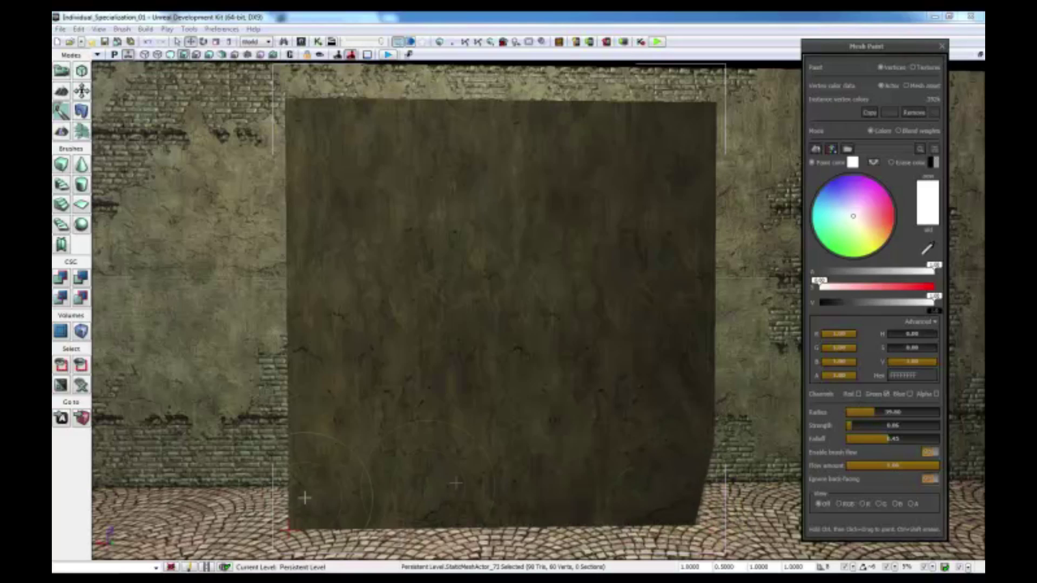
{"action": "left_click_drag", "start_coordinate": [295, 512], "coordinate": [301, 512], "text": "ctrl"}
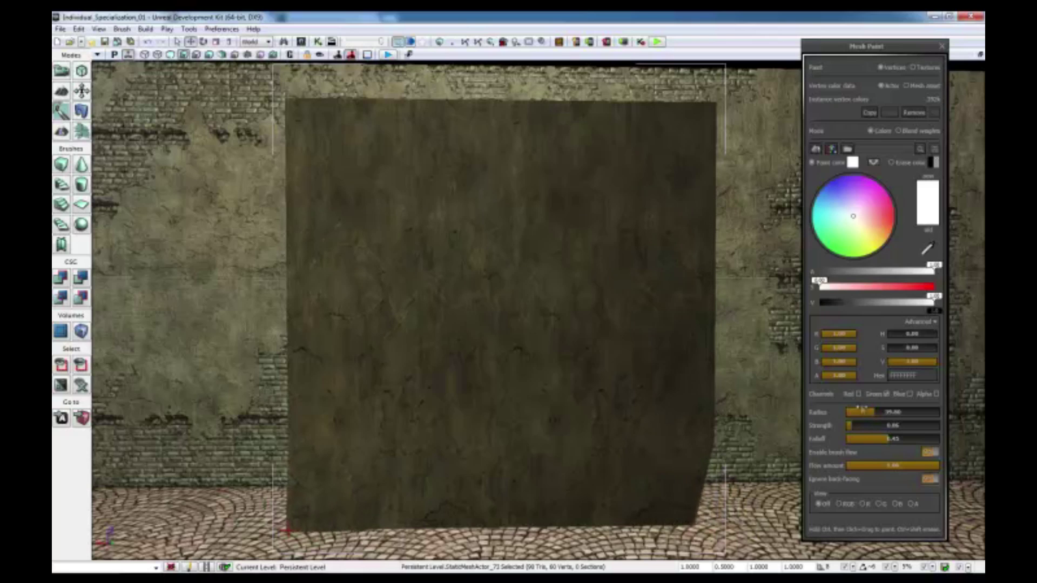
{"action": "left_click", "coordinate": [886, 394]}
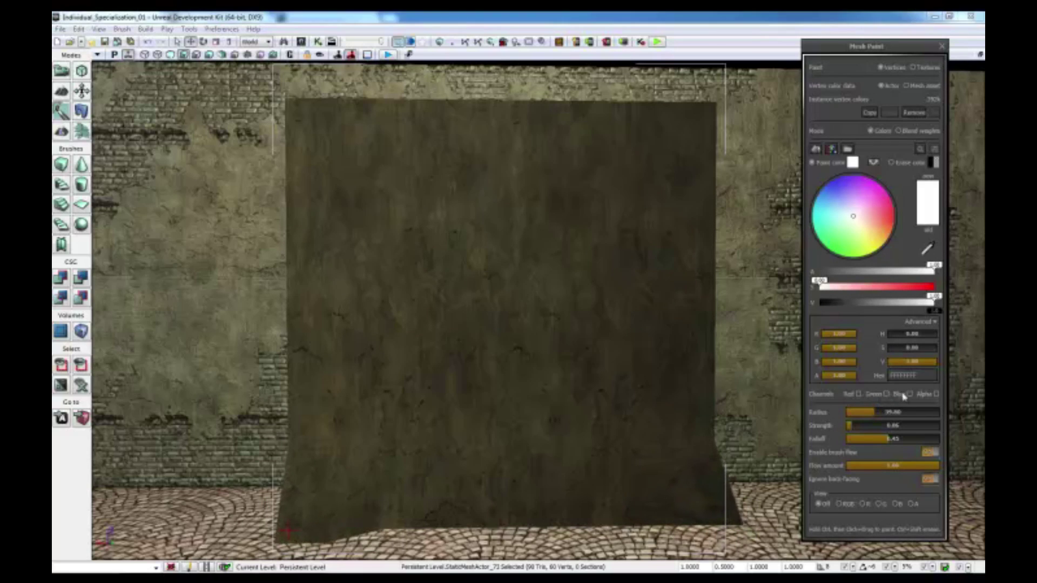
{"action": "left_click_drag", "start_coordinate": [301, 111], "coordinate": [312, 128], "text": "ctrl"}
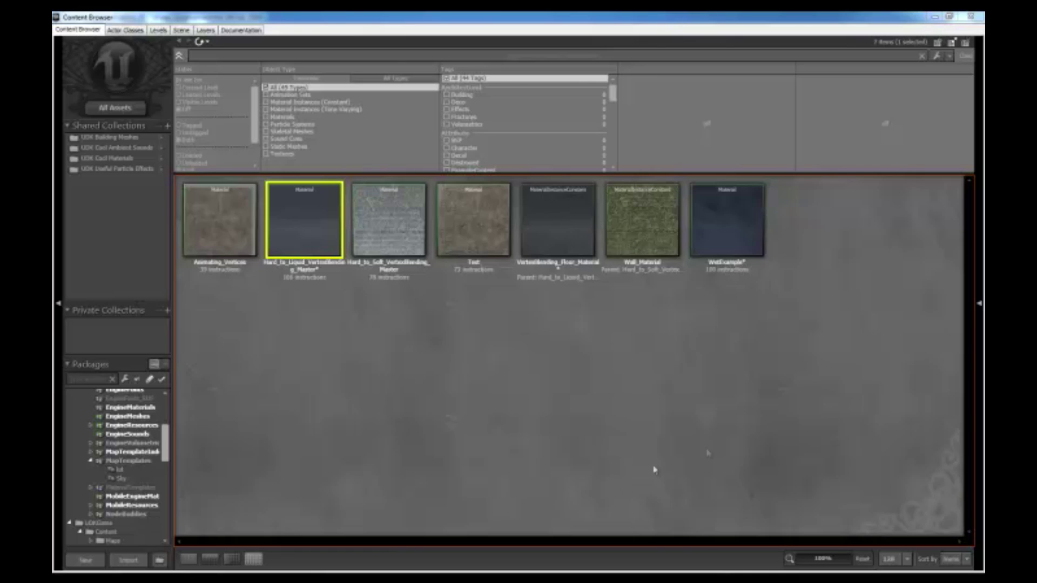
Step: Identify the Hard_to_Liquid_VertexBlending_Master material and its VertexBlending_Floor_Material instance among the assets, and put the Content Browser away
{"action": "left_click", "coordinate": [467, 414]}
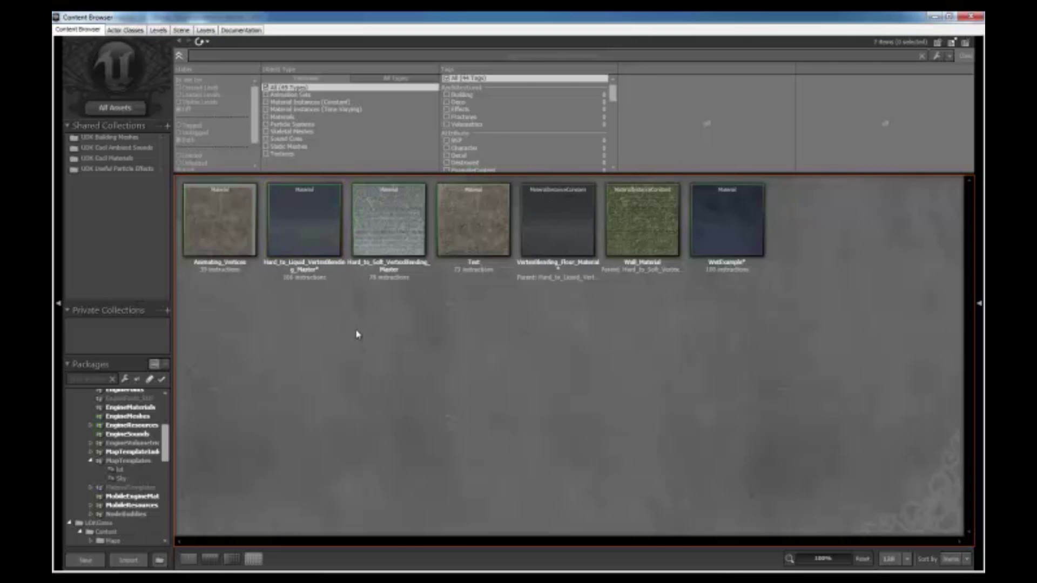
{"action": "left_click", "coordinate": [305, 238]}
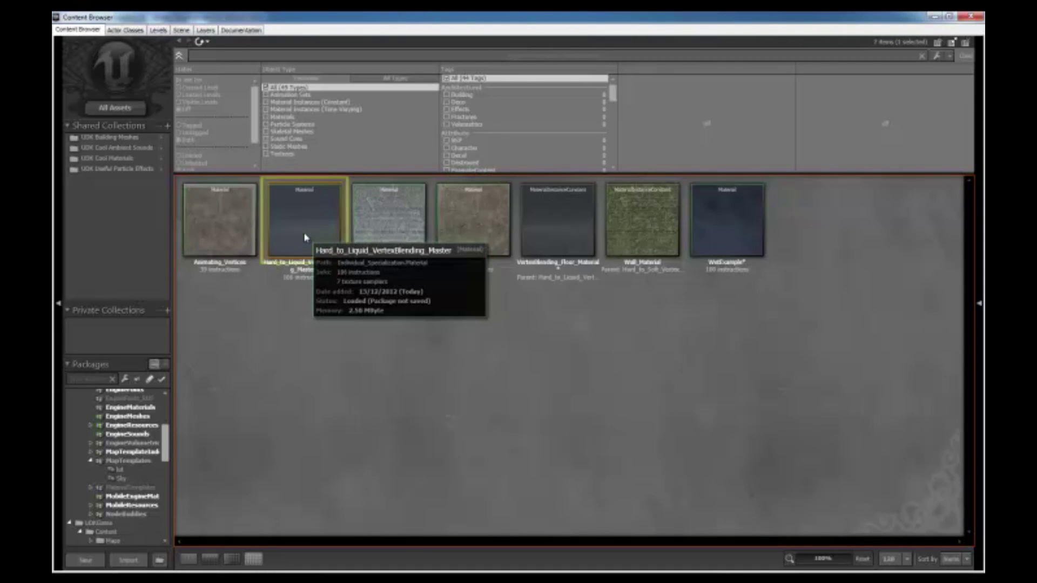
{"action": "left_click", "coordinate": [549, 233]}
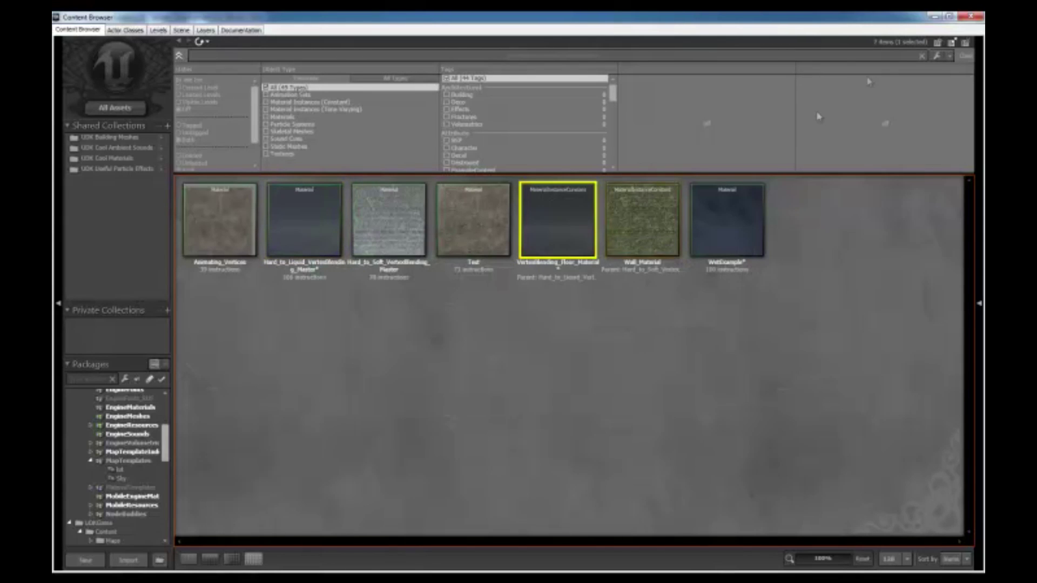
{"action": "left_click", "coordinate": [934, 16]}
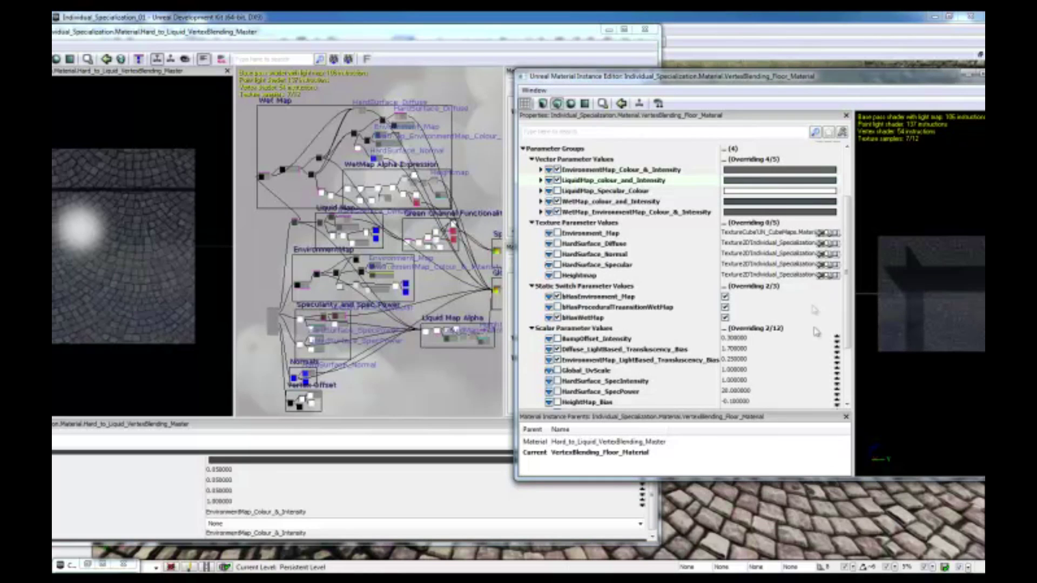
Step: Examine the node graph of Hard_to_Liquid_VertexBlending_Master and the parameter node types that can be added to it
{"action": "left_click", "coordinate": [393, 44]}
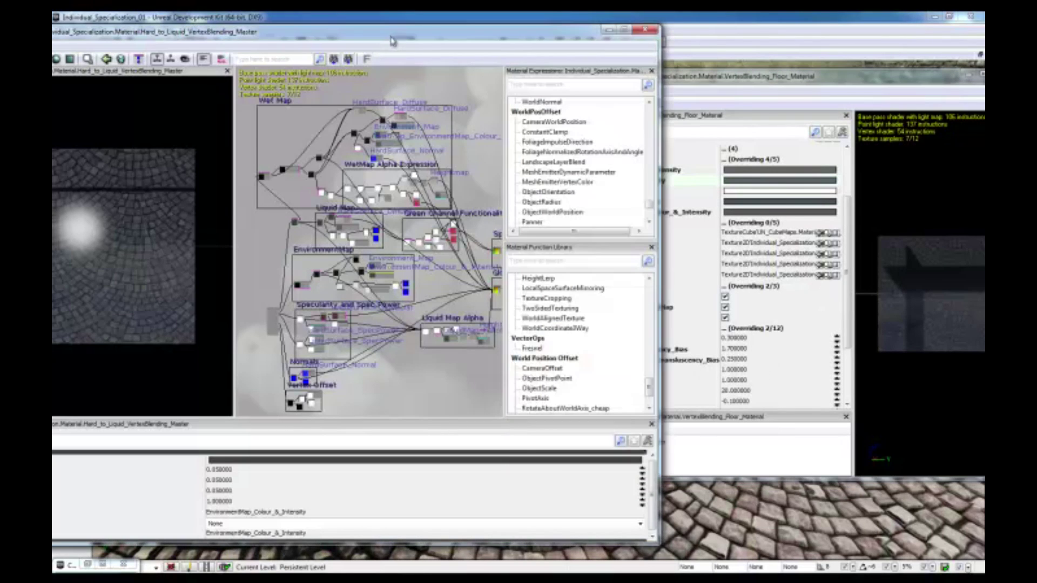
{"action": "scroll", "coordinate": [347, 263], "scroll_direction": "up", "scroll_amount": 8}
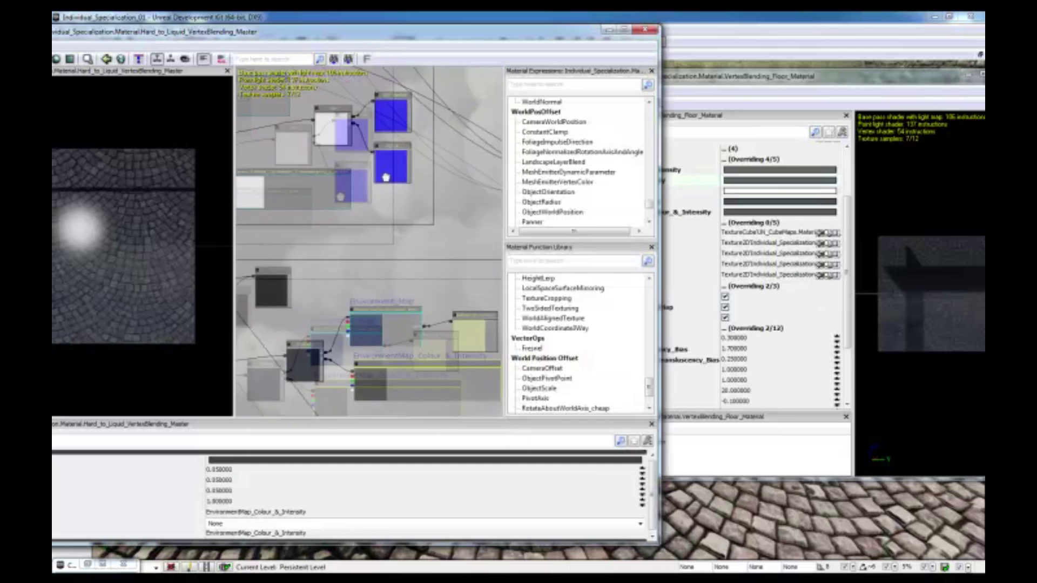
{"action": "left_click_drag", "start_coordinate": [378, 174], "coordinate": [413, 124]}
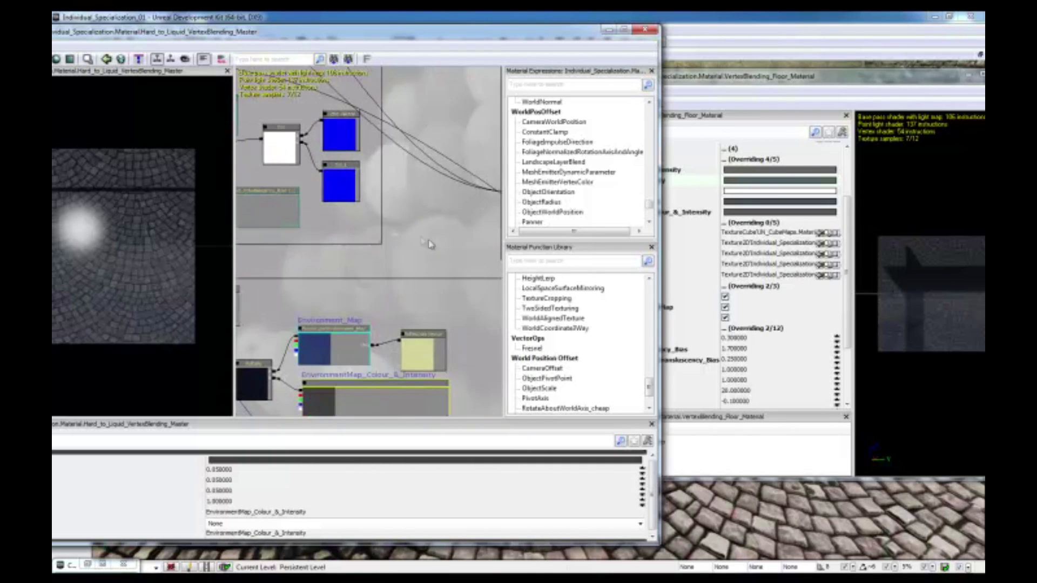
{"action": "right_click", "coordinate": [438, 225]}
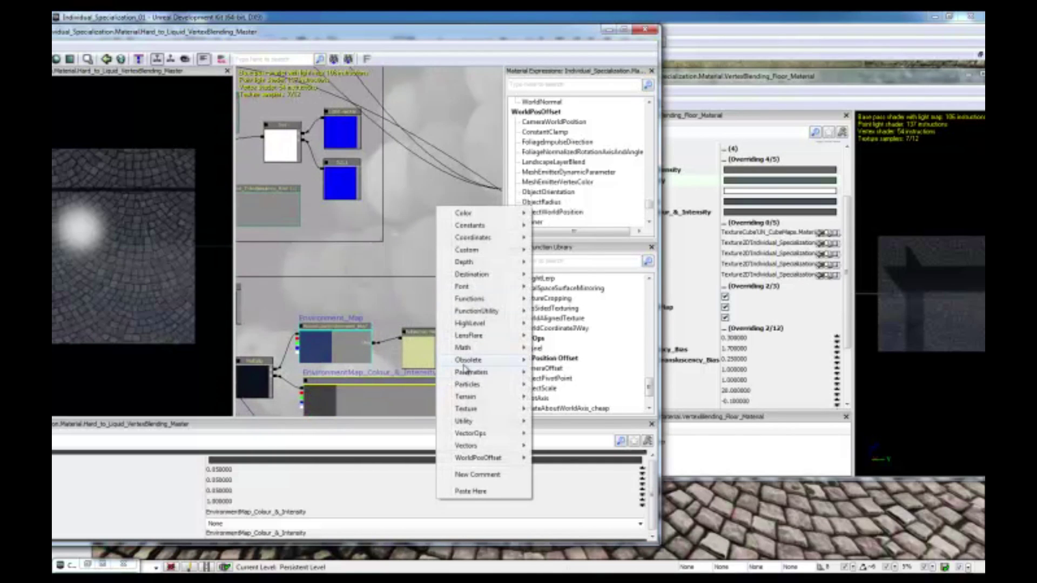
{"action": "mouse_move", "coordinate": [464, 373]}
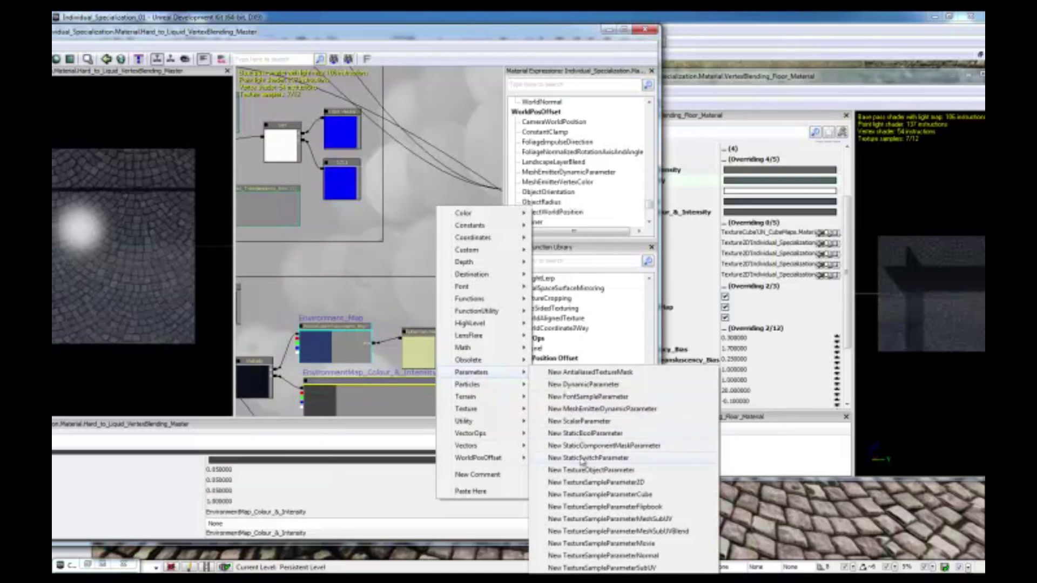
{"action": "left_click", "coordinate": [359, 252]}
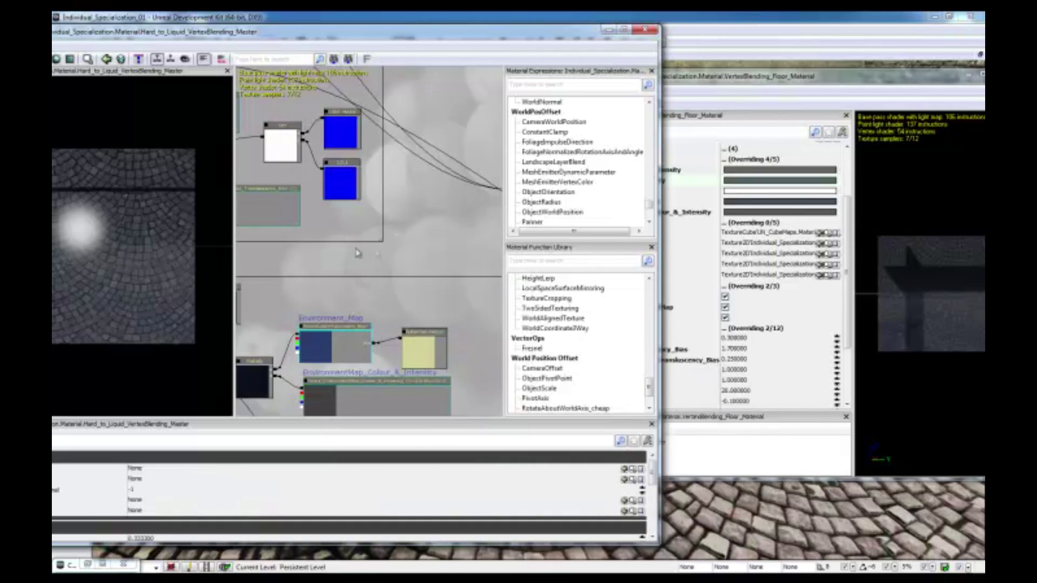
Step: Inspect the liquid and wet map nodes and the parameter name LiquidMap_colour_and_Intensity, and put the master material's editor away
{"action": "left_click_drag", "start_coordinate": [354, 252], "coordinate": [503, 310]}
{"action": "scroll", "coordinate": [334, 229], "scroll_direction": "up", "scroll_amount": 2}
{"action": "left_click_drag", "start_coordinate": [293, 224], "coordinate": [339, 268]}
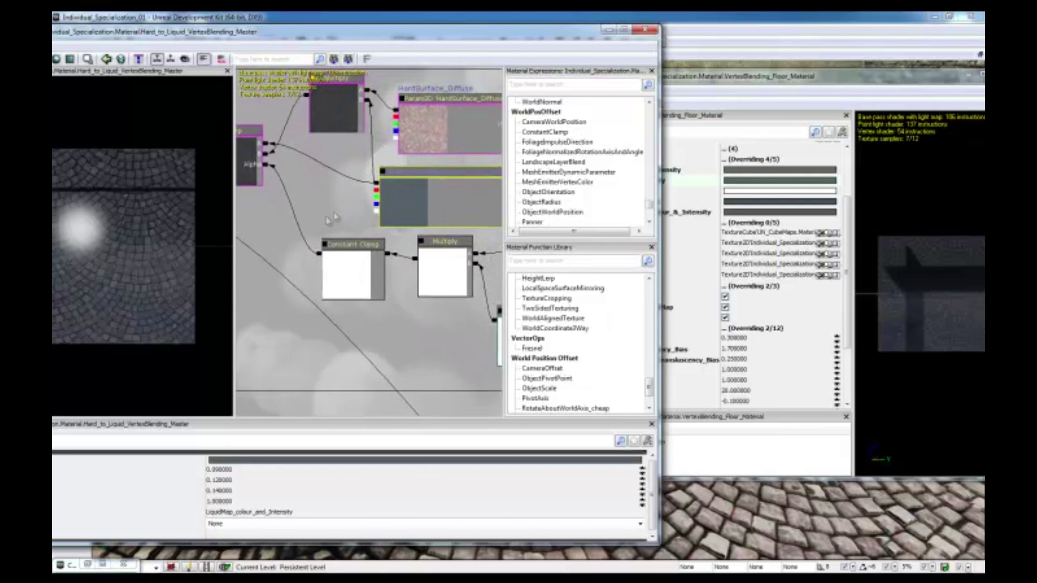
{"action": "double_click", "coordinate": [279, 32]}
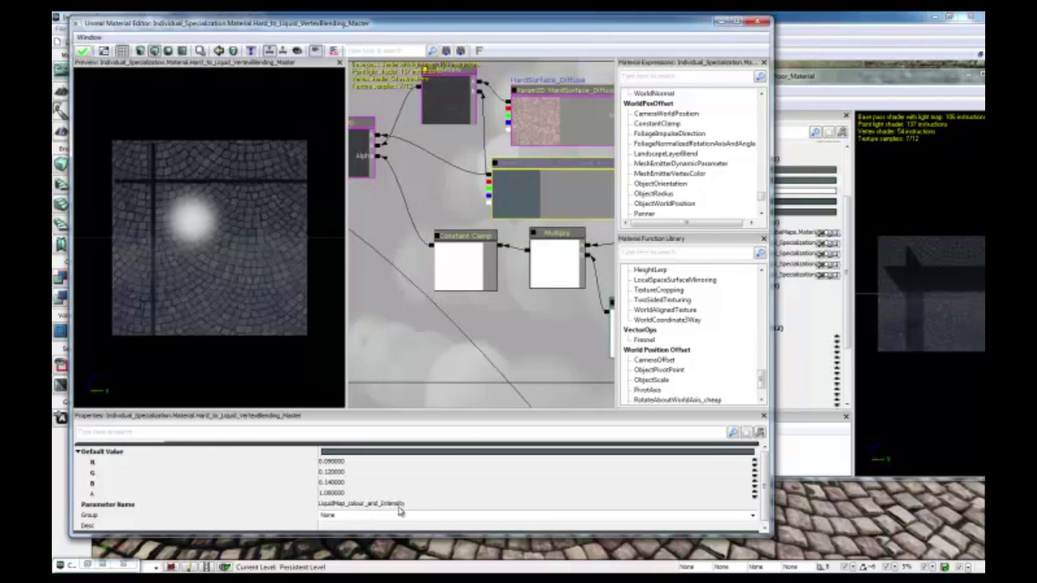
{"action": "left_click", "coordinate": [719, 22]}
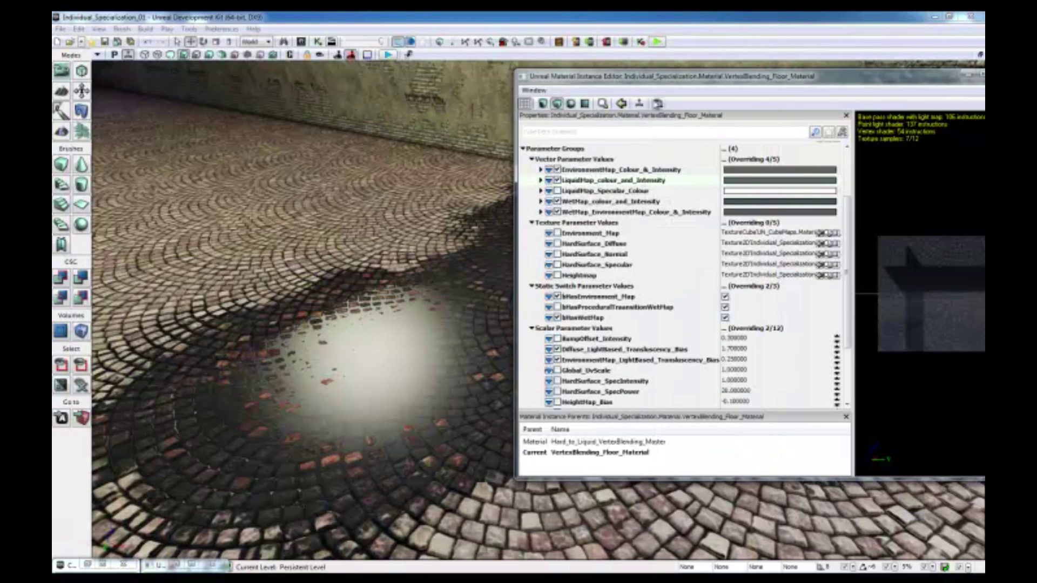
Step: Set LiquidMap_colour_and_Intensity in VertexBlending_Floor_Material to a dark reddish purple, keeping the painted floor in view
{"action": "left_click_drag", "start_coordinate": [671, 82], "coordinate": [697, 81]}
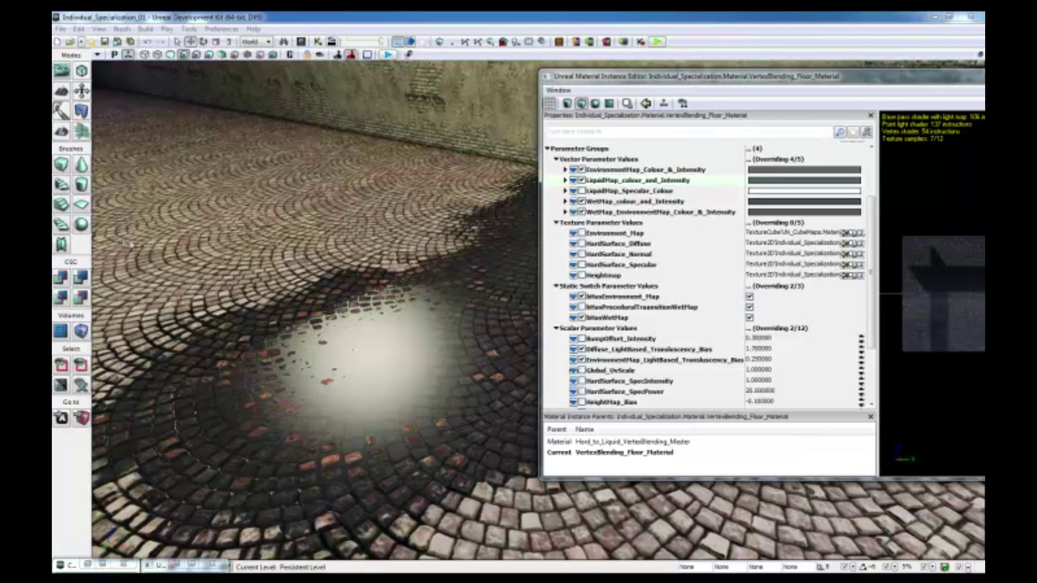
{"action": "left_click_drag", "start_coordinate": [629, 81], "coordinate": [640, 89]}
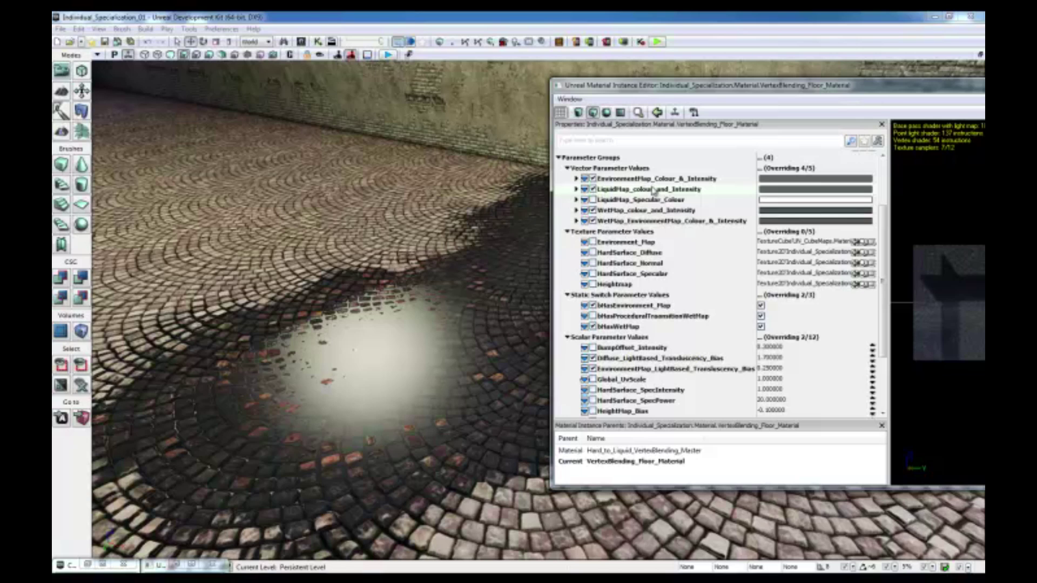
{"action": "left_click", "coordinate": [770, 191]}
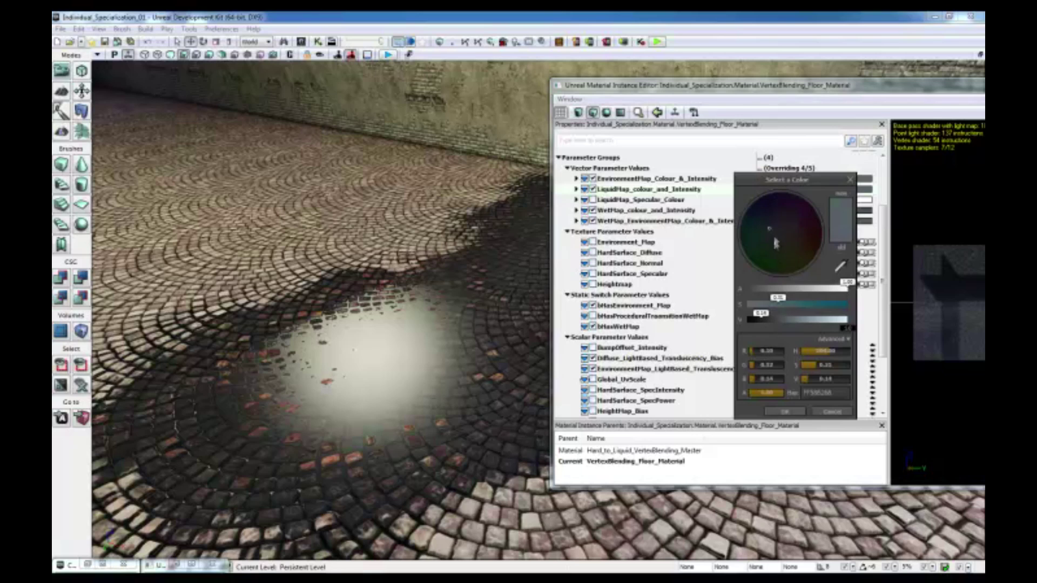
{"action": "left_click_drag", "start_coordinate": [775, 243], "coordinate": [805, 222]}
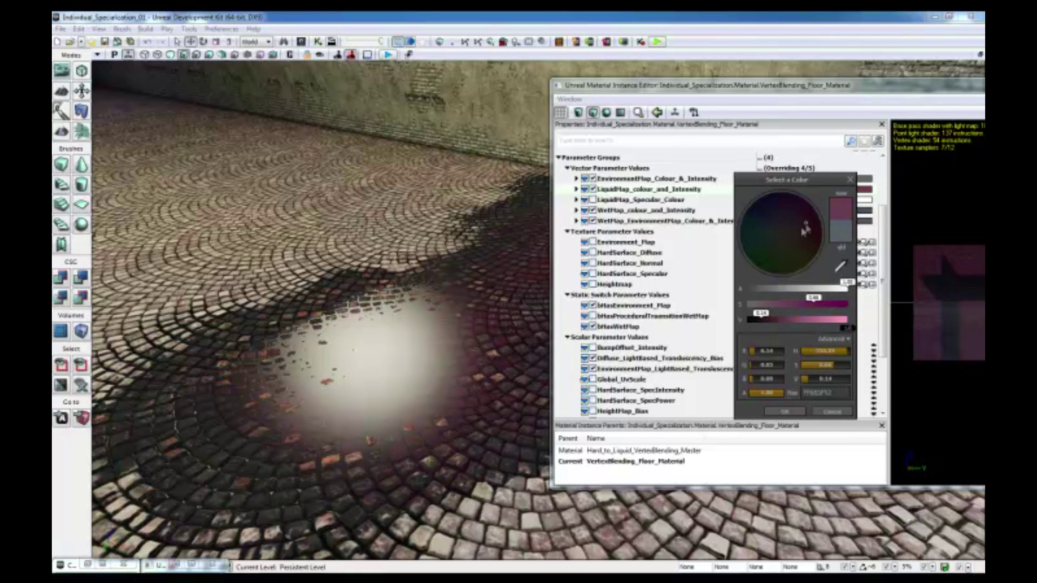
{"action": "left_click", "coordinate": [786, 412]}
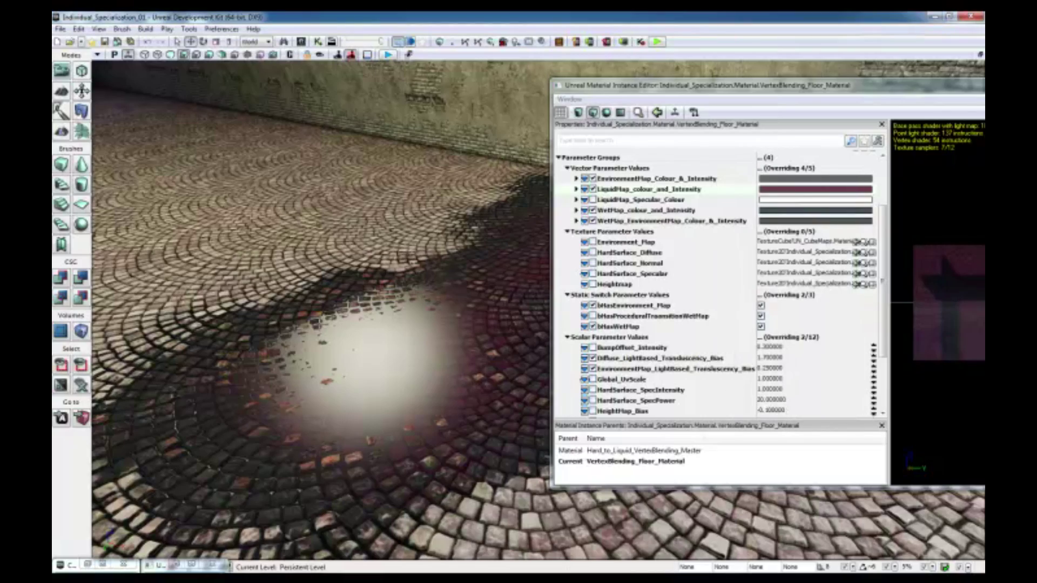
Step: Brighten WetMap_colour_and_Intensity in the floor material instance and set it to a saturated blue
{"action": "left_click_drag", "start_coordinate": [322, 327], "coordinate": [305, 372]}
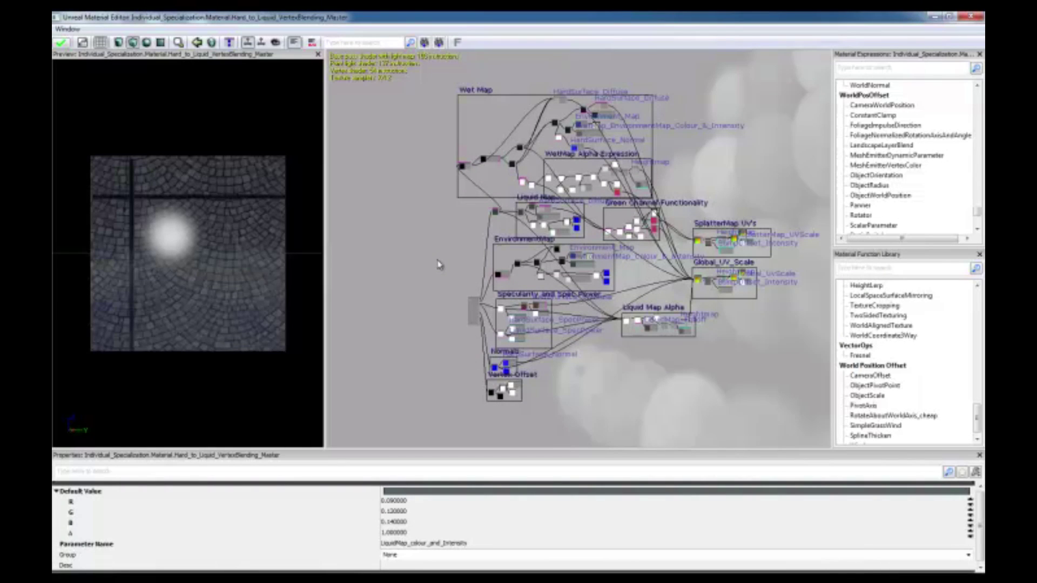
{"action": "mouse_move", "coordinate": [435, 263]}
{"action": "left_mouse_down"}
{"action": "mouse_move", "coordinate": [454, 248]}
{"action": "mouse_move", "coordinate": [437, 260]}
{"action": "left_mouse_up"}
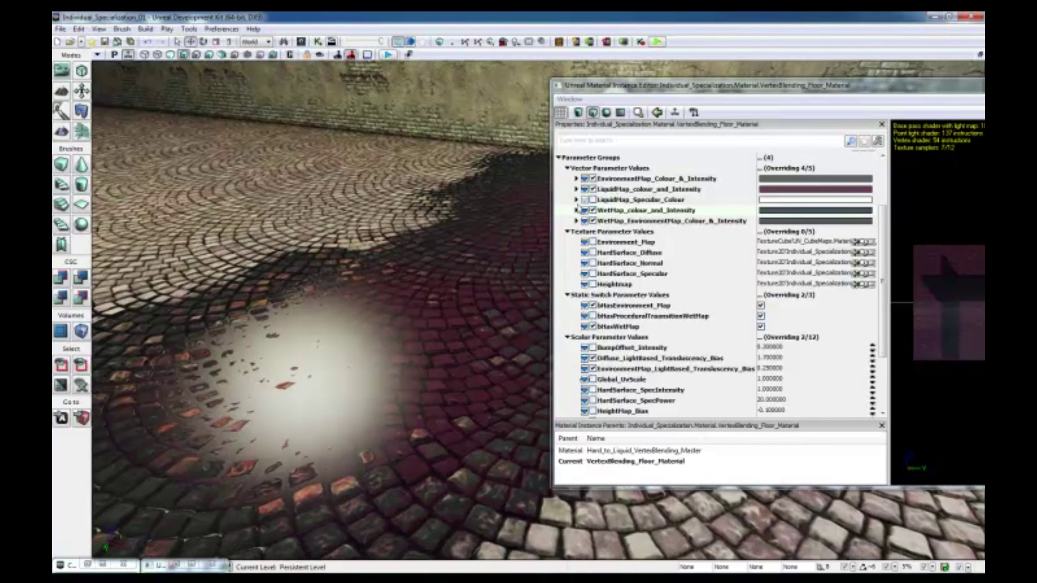
{"action": "left_click", "coordinate": [769, 210]}
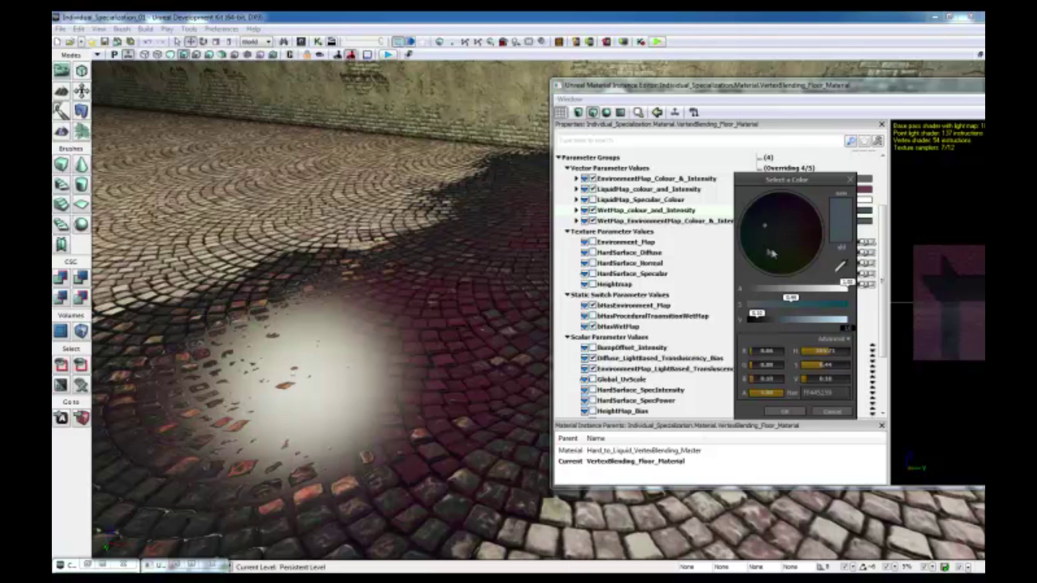
{"action": "left_click", "coordinate": [777, 264]}
{"action": "left_click_drag", "start_coordinate": [790, 320], "coordinate": [803, 324]}
{"action": "left_click", "coordinate": [756, 204]}
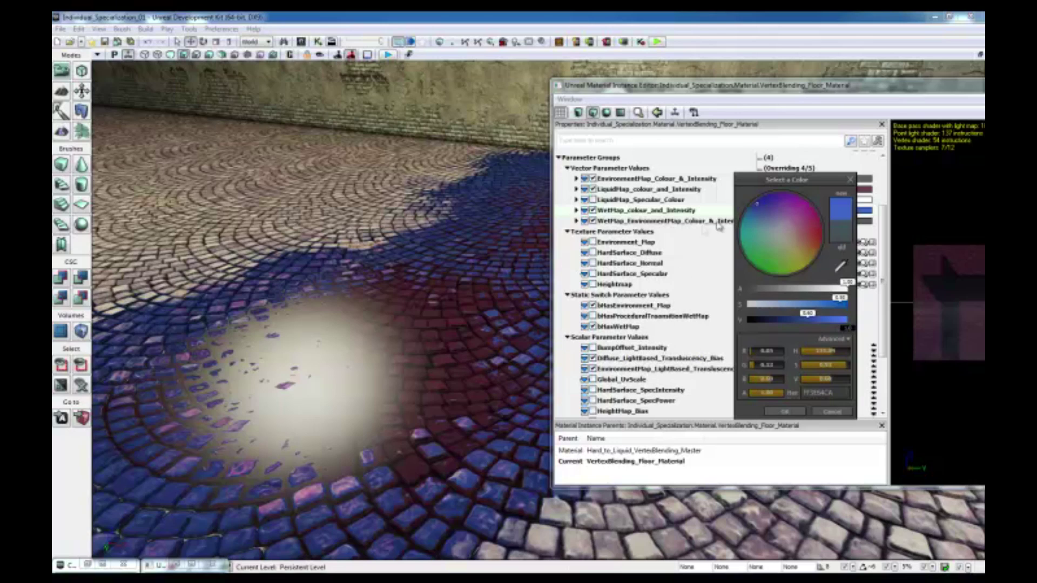
{"action": "left_click", "coordinate": [794, 411]}
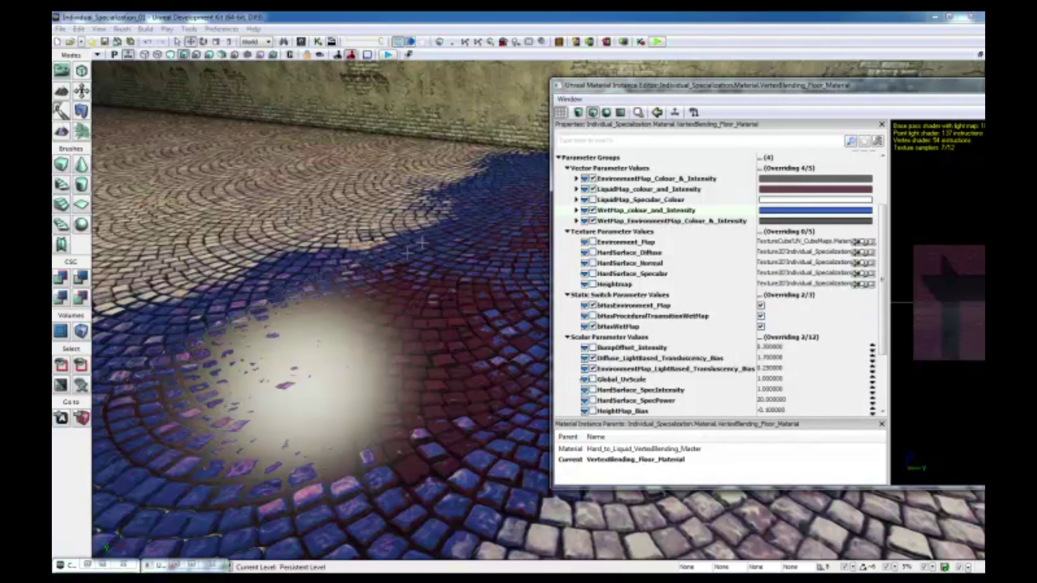
Step: Examine the recoloured liquid and wet areas of the painted floor patch from several viewing angles
{"action": "left_click_drag", "start_coordinate": [423, 242], "coordinate": [379, 311]}
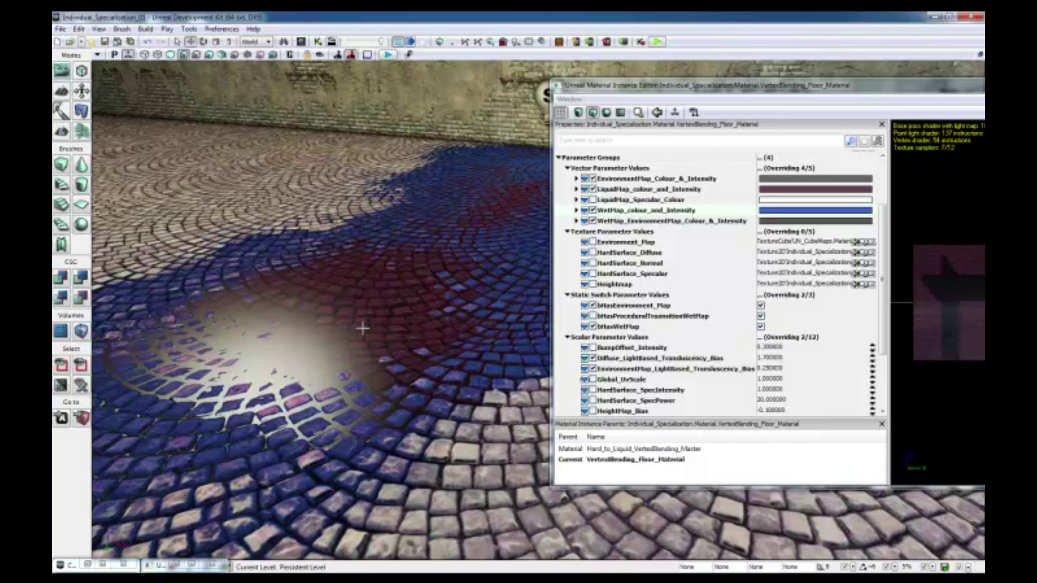
{"action": "mouse_move", "coordinate": [340, 346]}
{"action": "left_mouse_down"}
{"action": "mouse_move", "coordinate": [340, 378]}
{"action": "mouse_move", "coordinate": [341, 345]}
{"action": "left_mouse_up"}
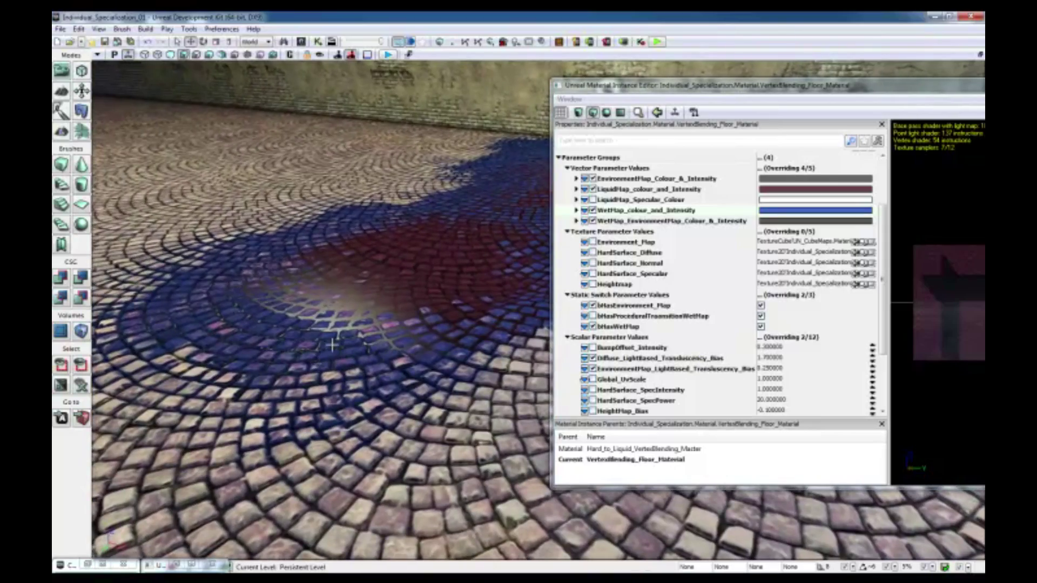
{"action": "right_click_drag", "start_coordinate": [336, 347], "coordinate": [363, 330]}
{"action": "left_click_drag", "start_coordinate": [311, 342], "coordinate": [285, 360]}
{"action": "left_click_drag", "start_coordinate": [286, 360], "coordinate": [285, 359]}
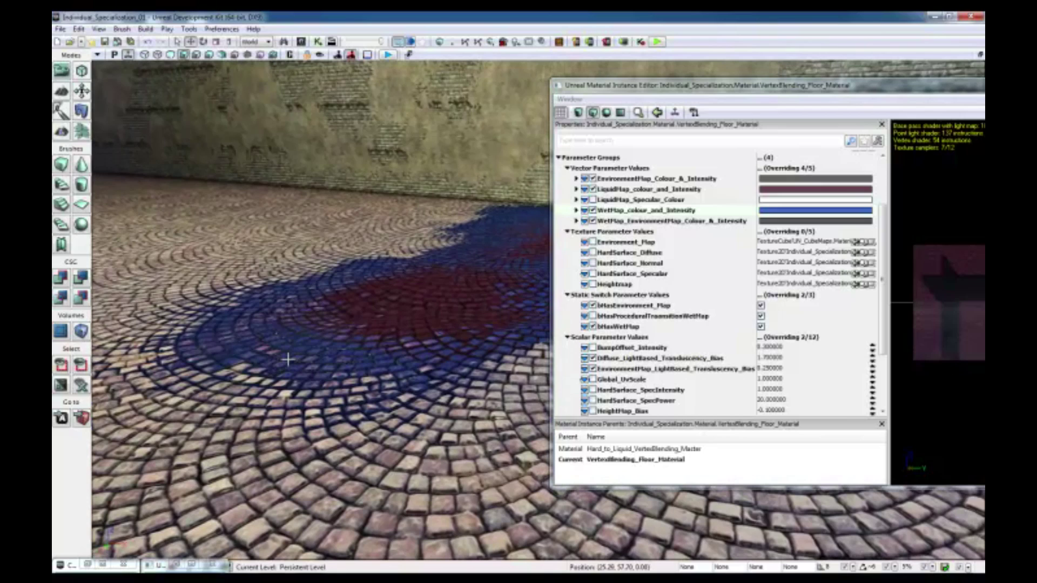